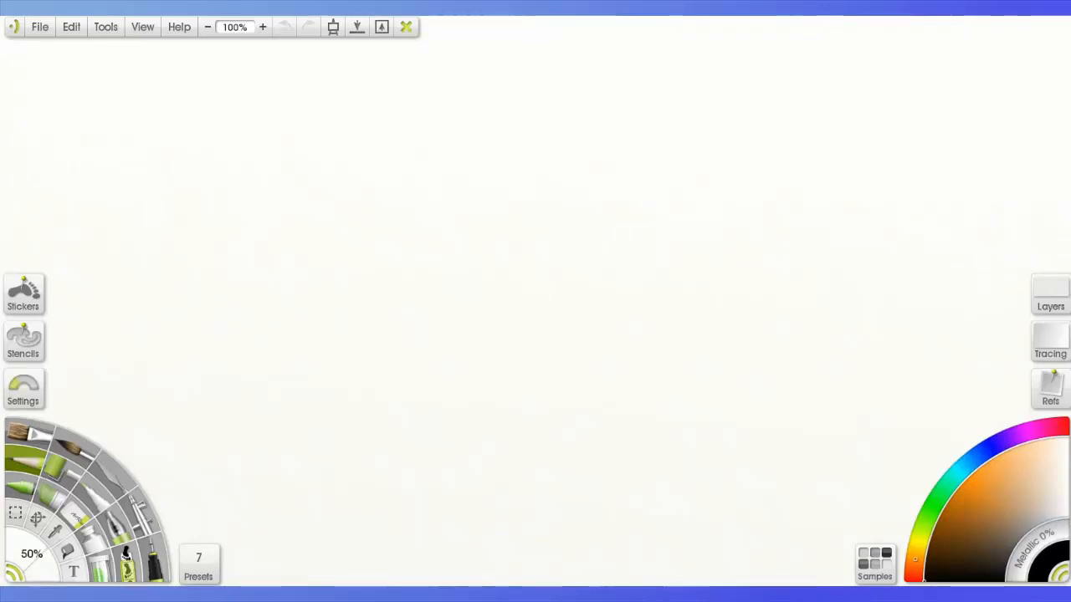
# - Try loose scribbles across the canvas with the current pencil and the Auto Smooth Me preset, and undo them
pyautogui.moveTo(288, 144)
pyautogui.mouseDown()
pyautogui.moveTo(306, 232)
pyautogui.moveTo(748, 222)
pyautogui.mouseUp()
pyautogui.moveTo(341, 274); pyautogui.dragTo(651, 350)
pyautogui.click(198, 565)
pyautogui.moveTo(417, 467)
pyautogui.mouseDown()
pyautogui.moveTo(601, 389)
pyautogui.moveTo(707, 96)
pyautogui.mouseUp()
pyautogui.click(123, 461)
pyautogui.moveTo(167, 211); pyautogui.dragTo(318, 179)
pyautogui.moveTo(128, 110); pyautogui.dragTo(432, 63)
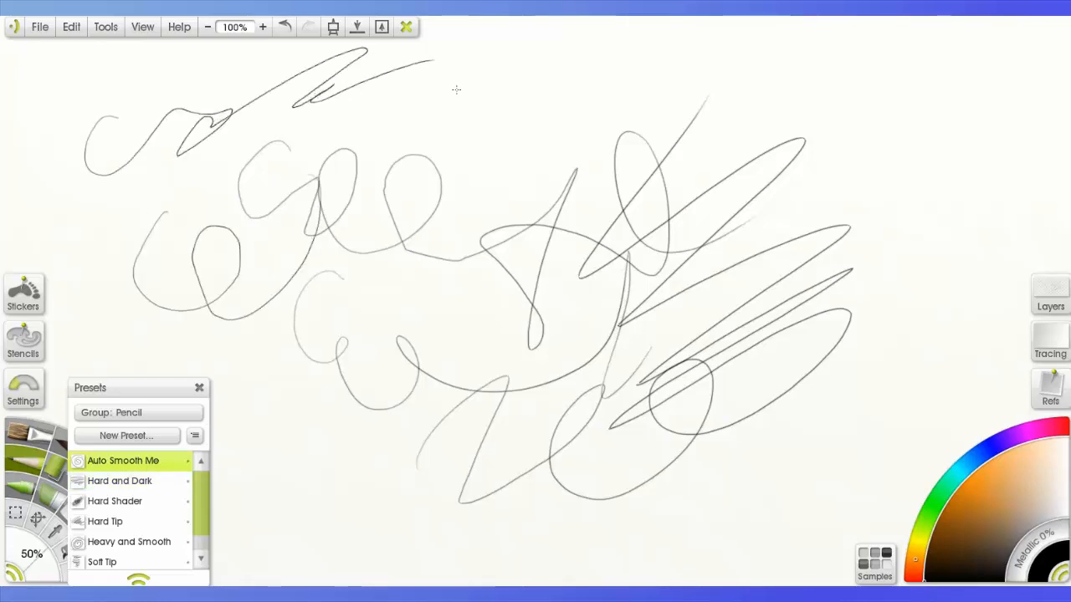
pyautogui.hotkey('ctrl', 'z')
pyautogui.hotkey('ctrl', 'z')
pyautogui.hotkey('ctrl', 'z')
pyautogui.hotkey('ctrl', 'z')
pyautogui.hotkey('ctrl', 'z')
# - Try the Hard Shader pencil preset with zigzag shading mid-canvas, and undo the strokes
pyautogui.click(133, 501)
pyautogui.moveTo(503, 236); pyautogui.dragTo(509, 300)
pyautogui.moveTo(700, 315); pyautogui.dragTo(633, 210)
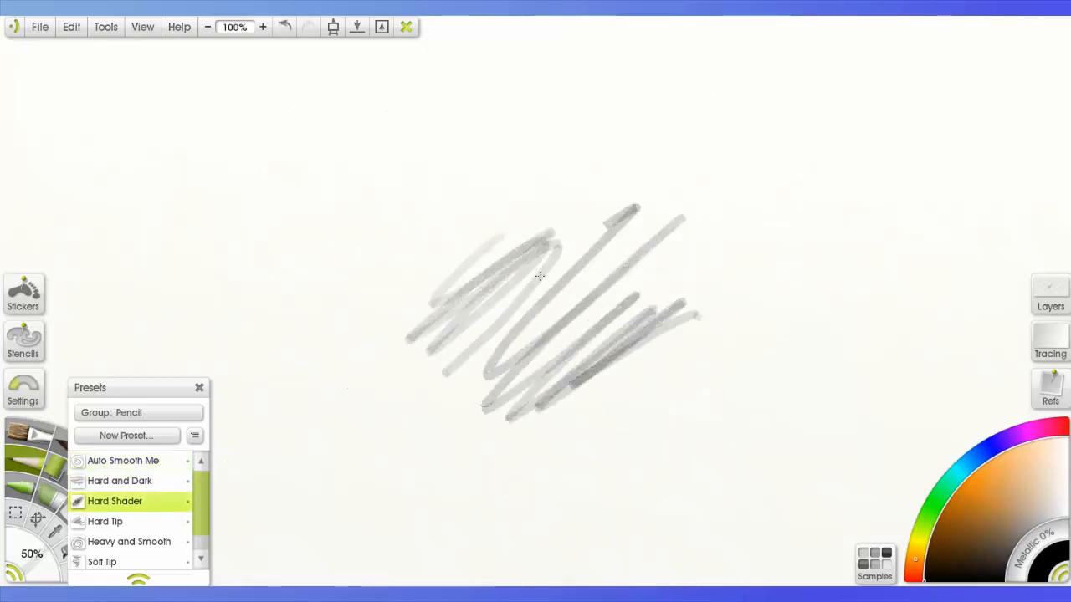
pyautogui.hotkey('ctrl', 'z')
pyautogui.hotkey('ctrl', 'z')
# - Try one scribble each with the Hard Tip and Heavy and Smooth pencil presets, undoing both
pyautogui.click(105, 522)
pyautogui.moveTo(404, 287); pyautogui.dragTo(527, 368)
pyautogui.hotkey('ctrl', 'z')
pyautogui.click(129, 542)
pyautogui.moveTo(442, 320)
pyautogui.mouseDown()
pyautogui.moveTo(774, 225)
pyautogui.moveTo(875, 155)
pyautogui.mouseUp()
pyautogui.hotkey('ctrl', 'z')
# - Try one scribble each with the Soft Tip and Thin Precise Liner pencil presets, undo both and close the presets
pyautogui.moveTo(201, 502); pyautogui.dragTo(201, 521)
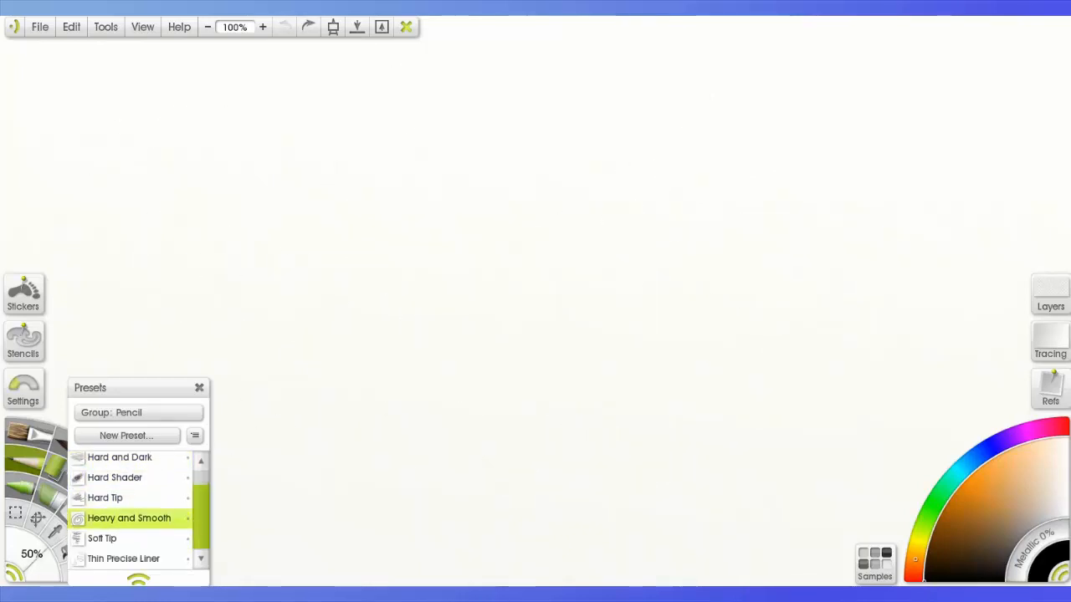
pyautogui.click(102, 539)
pyautogui.moveTo(507, 227); pyautogui.dragTo(645, 282)
pyautogui.hotkey('ctrl', 'z')
pyautogui.click(124, 559)
pyautogui.moveTo(495, 271)
pyautogui.mouseDown()
pyautogui.moveTo(705, 318)
pyautogui.moveTo(354, 421)
pyautogui.mouseUp()
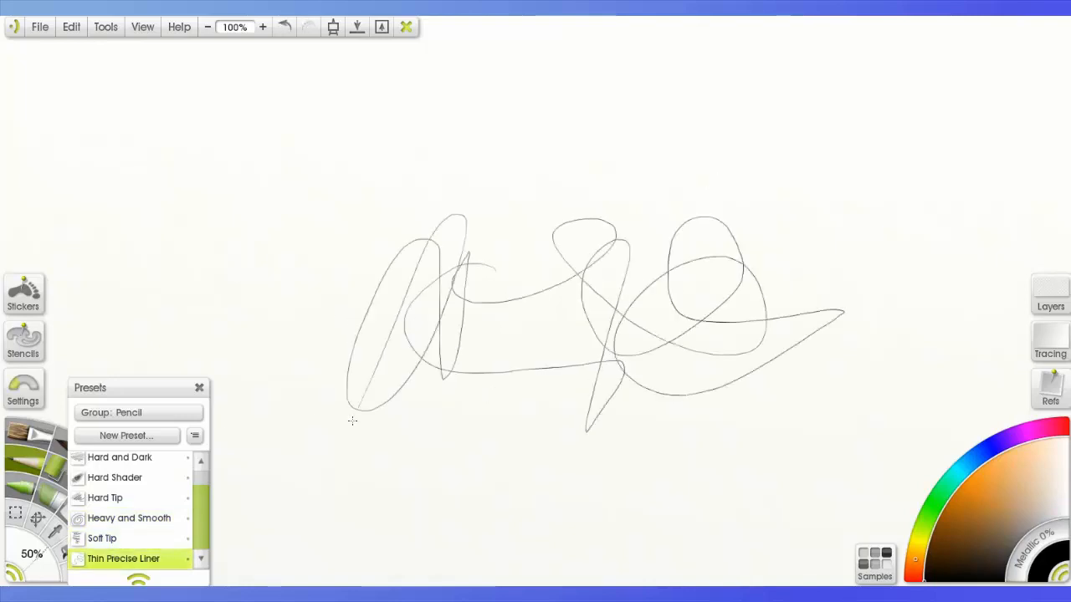
pyautogui.hotkey('ctrl', 'z')
pyautogui.click(199, 388)
pyautogui.click(58, 469)
pyautogui.moveTo(273, 396)
pyautogui.mouseDown()
pyautogui.moveTo(563, 364)
pyautogui.moveTo(472, 254)
pyautogui.moveTo(471, 210)
pyautogui.moveTo(409, 371)
pyautogui.moveTo(438, 430)
pyautogui.mouseUp()
pyautogui.hotkey('ctrl', 'z')
# - Try several curved strokes with the Ink Pen's Round and Smooth preset, undoing each one
pyautogui.click(153, 559)
pyautogui.click(199, 564)
pyautogui.click(129, 481)
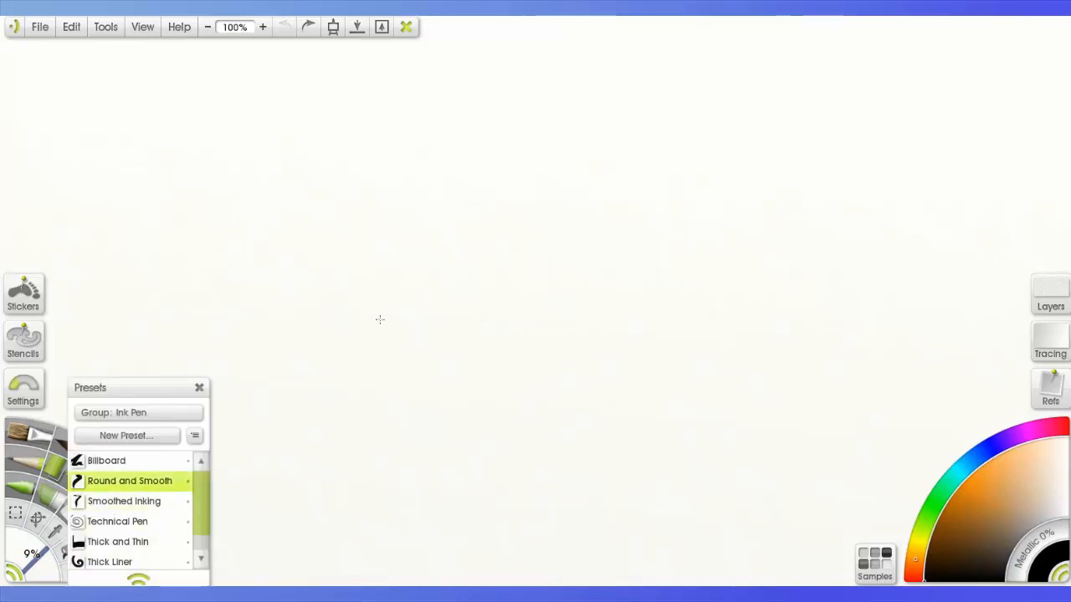
pyautogui.moveTo(446, 224); pyautogui.dragTo(662, 213)
pyautogui.hotkey('ctrl', 'z')
pyautogui.moveTo(477, 179)
pyautogui.mouseDown()
pyautogui.moveTo(648, 203)
pyautogui.moveTo(707, 193)
pyautogui.mouseUp()
pyautogui.hotkey('ctrl', 'z')
pyautogui.hotkey('ctrl', 'z')
pyautogui.moveTo(511, 218); pyautogui.dragTo(530, 347)
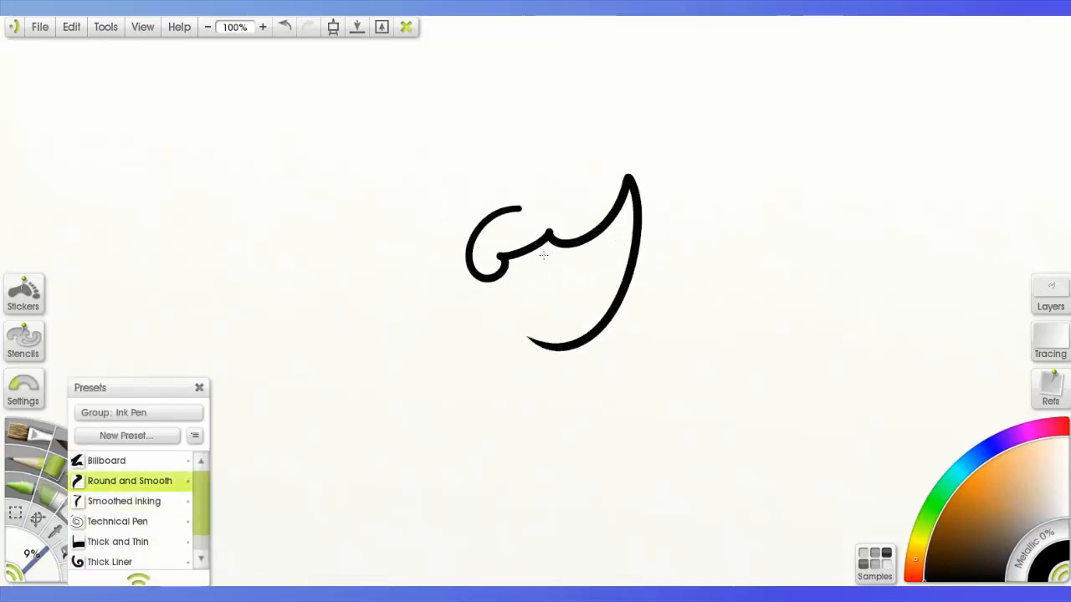
# - Try a stroke with the Ink Pen's Thick Liner preset and undo it
pyautogui.hotkey('ctrl', 'z')
pyautogui.click(109, 563)
pyautogui.moveTo(502, 230)
pyautogui.mouseDown()
pyautogui.moveTo(829, 170)
pyautogui.moveTo(742, 305)
pyautogui.moveTo(763, 177)
pyautogui.mouseUp()
pyautogui.hotkey('ctrl', 'z')
pyautogui.hotkey('ctrl', 'z')
# - Show the canvas positioner and try its pan, rotate and zoom controls
pyautogui.click(333, 27)
pyautogui.moveTo(620, 123); pyautogui.dragTo(756, 148)
pyautogui.moveTo(676, 109); pyautogui.dragTo(650, 145)
pyautogui.moveTo(620, 66); pyautogui.dragTo(620, 99)
pyautogui.moveTo(620, 124); pyautogui.dragTo(610, 90)
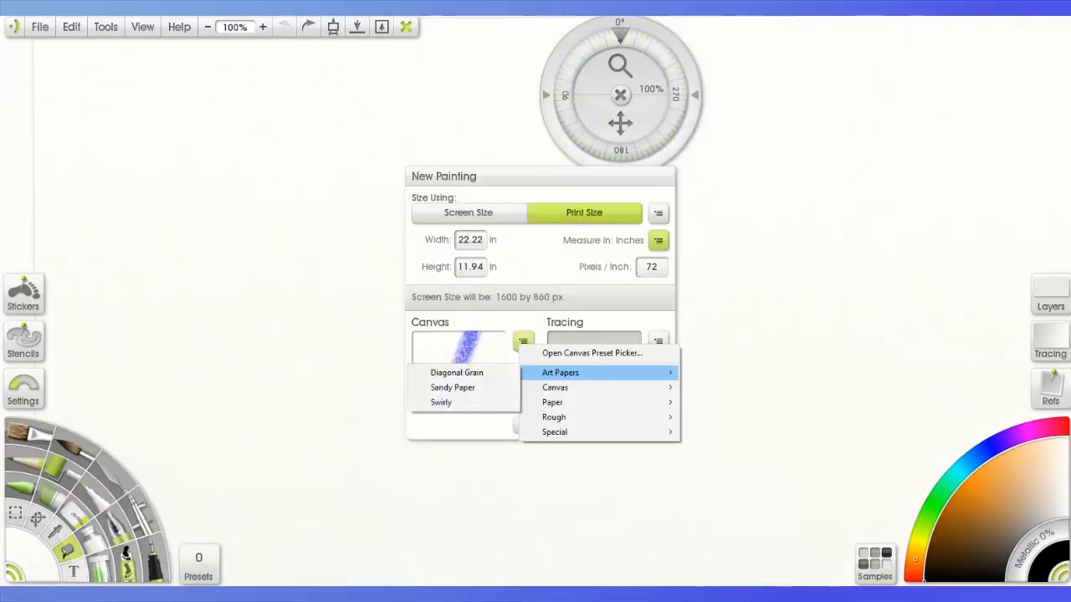
# - Create a new print-size painting 8 inches wide after picking a canvas preset from the Paper group
pyautogui.click(523, 342)
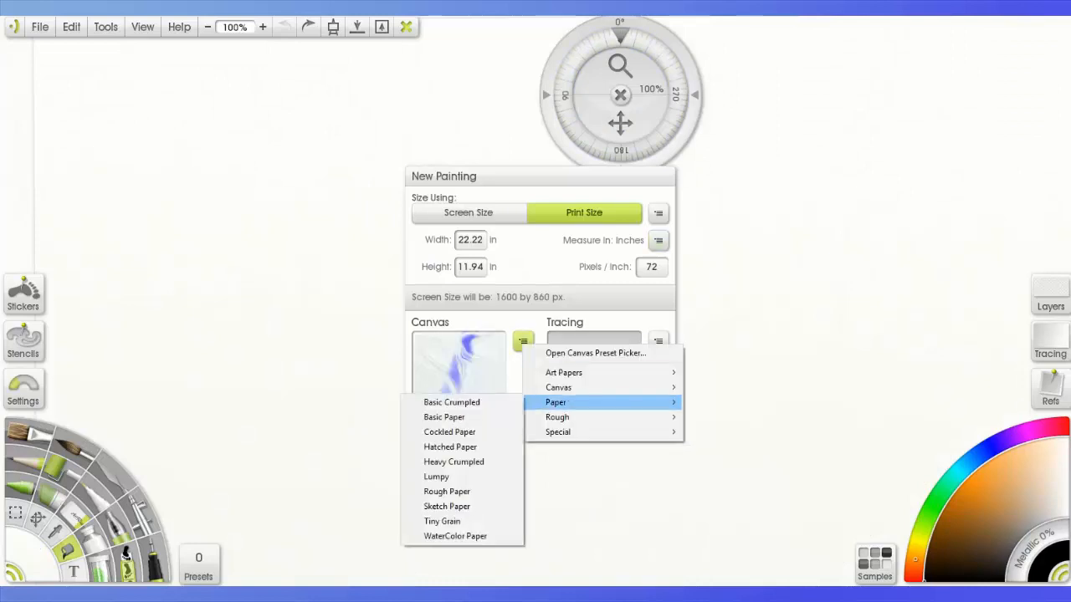
pyautogui.moveTo(556, 402)
pyautogui.click(465, 462)
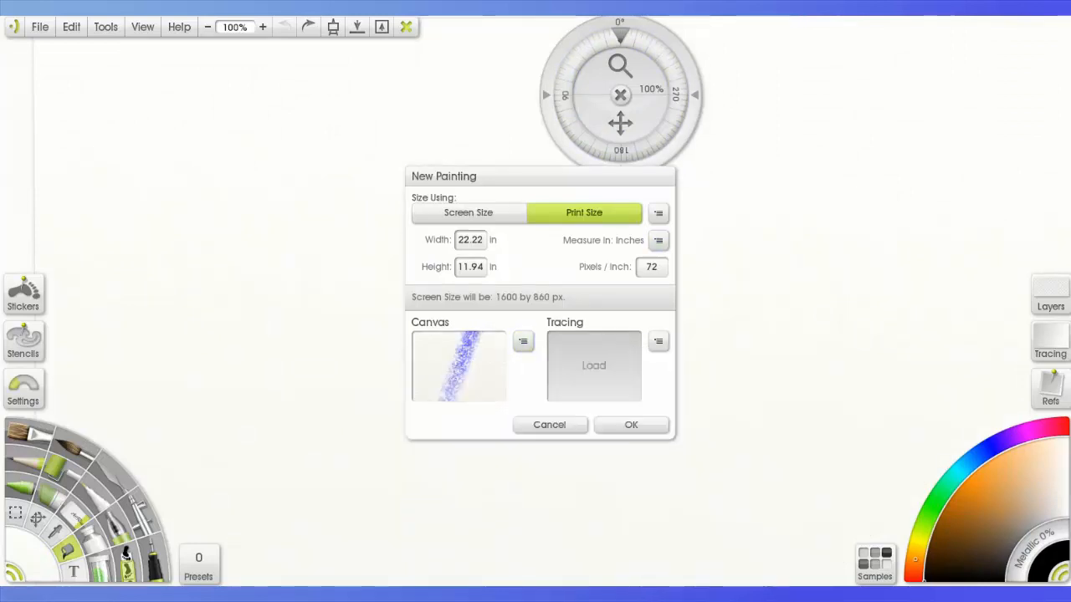
pyautogui.click(658, 341)
pyautogui.click(658, 341)
pyautogui.click(470, 240)
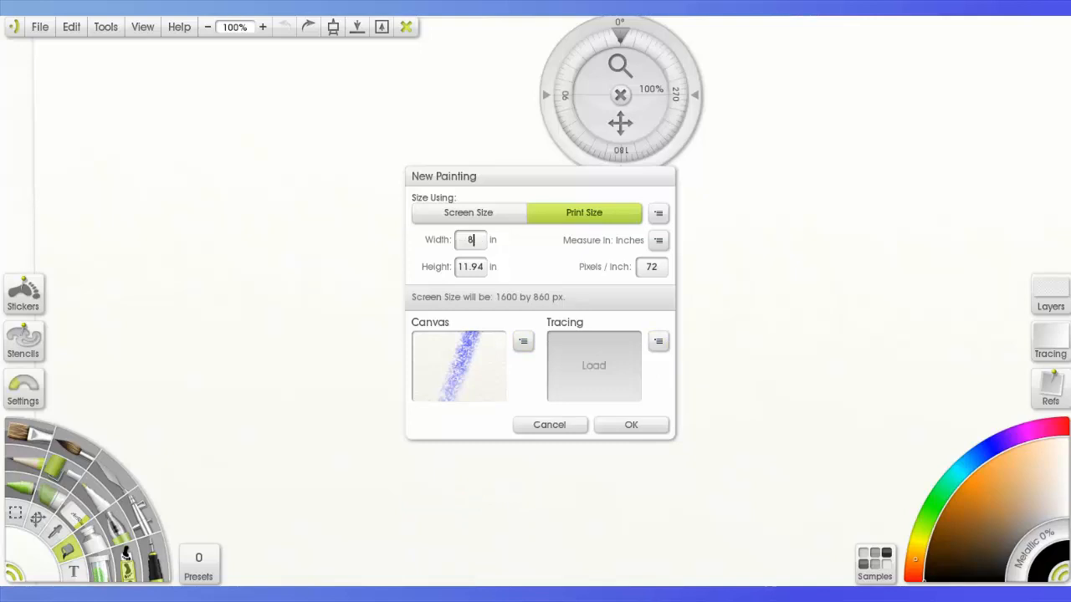
pyautogui.click(631, 425)
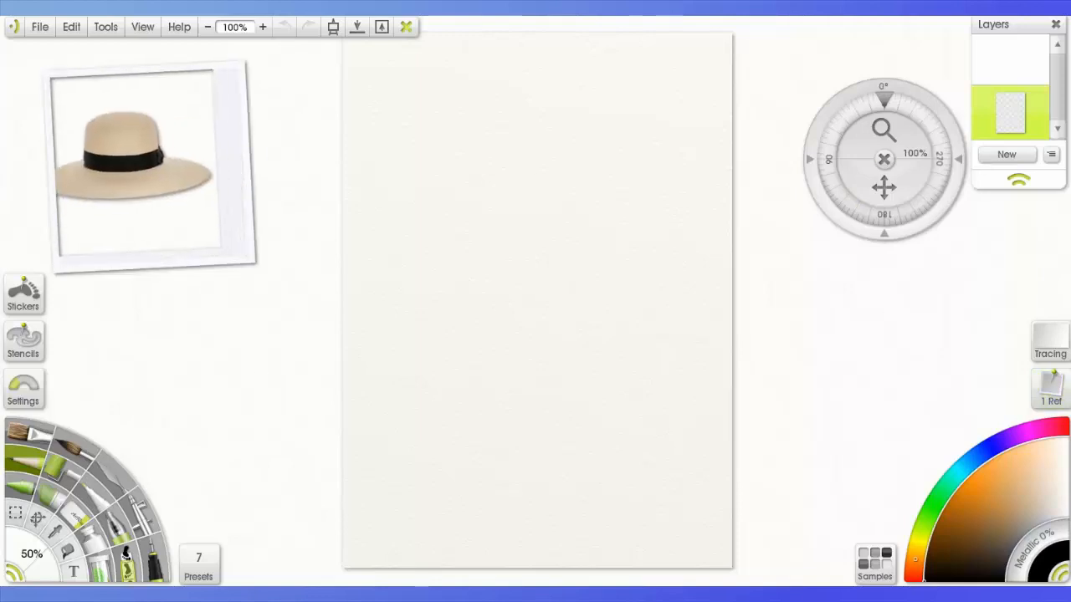
# - Move and tilt the pinned hat reference image, and remove it from the workspace
pyautogui.moveTo(175, 65); pyautogui.dragTo(213, 178)
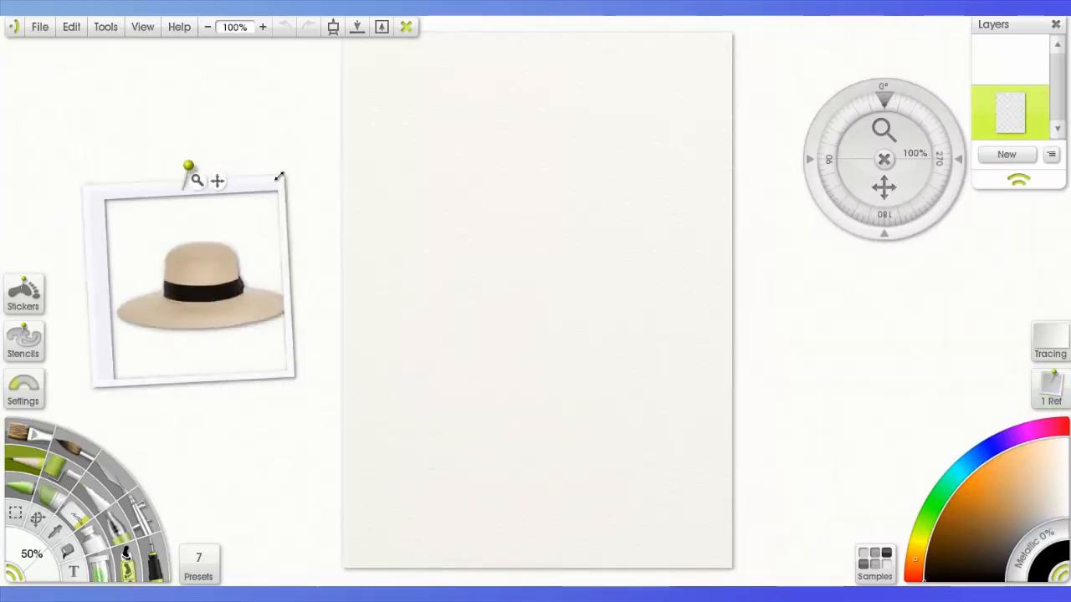
pyautogui.moveTo(281, 307); pyautogui.dragTo(277, 353)
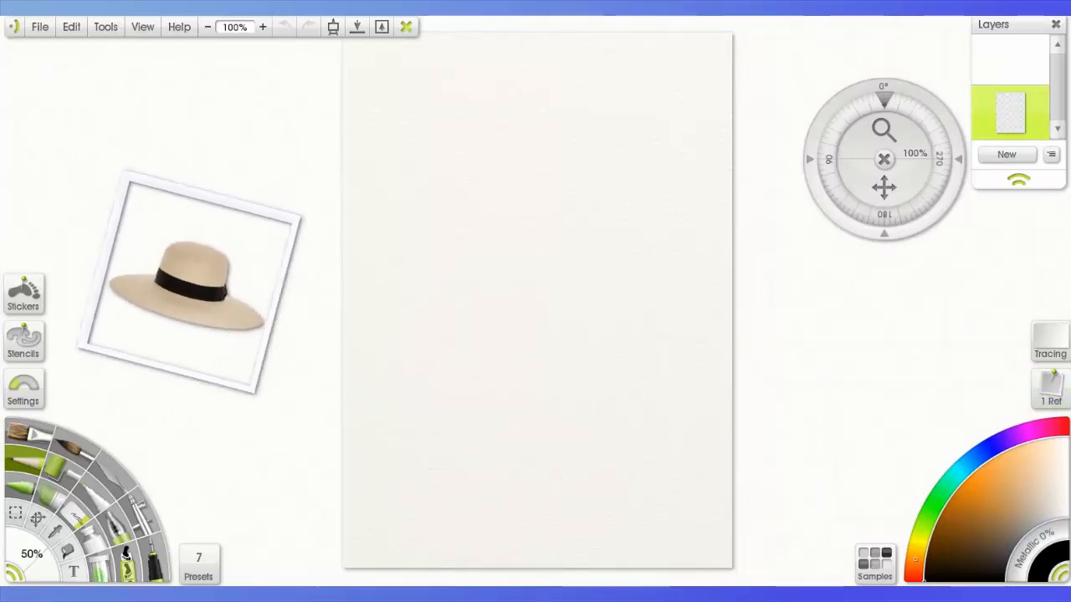
pyautogui.click(215, 179)
pyautogui.click(327, 271)
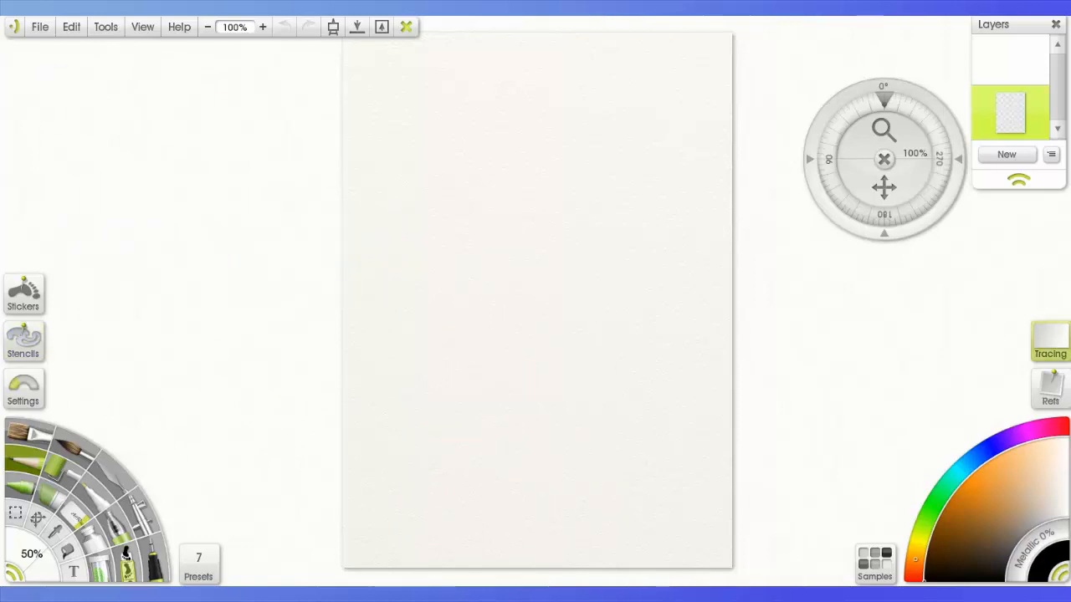
# - Try small circles on the page with the current pencil and the Soft Tip preset, undoing both
pyautogui.moveTo(540, 189); pyautogui.dragTo(550, 200)
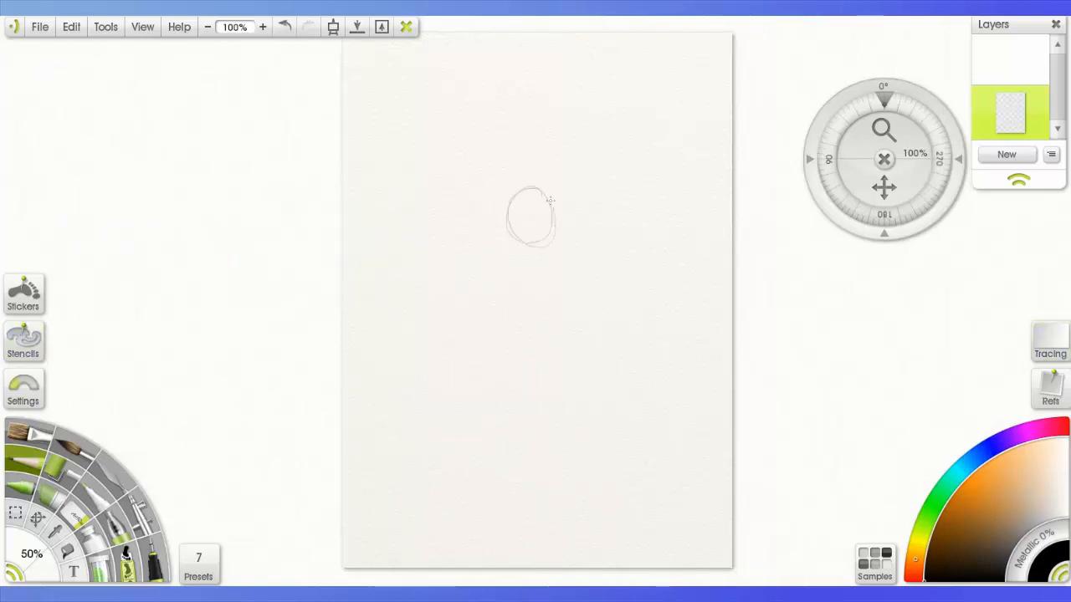
pyautogui.hotkey('ctrl', 'z')
pyautogui.click(199, 564)
pyautogui.click(125, 539)
pyautogui.moveTo(539, 113); pyautogui.dragTo(546, 122)
pyautogui.hotkey('ctrl', 'z')
# - Try a stroke near the top of the page with the Heavy and Smooth preset, and undo it
pyautogui.moveTo(201, 517); pyautogui.dragTo(201, 501)
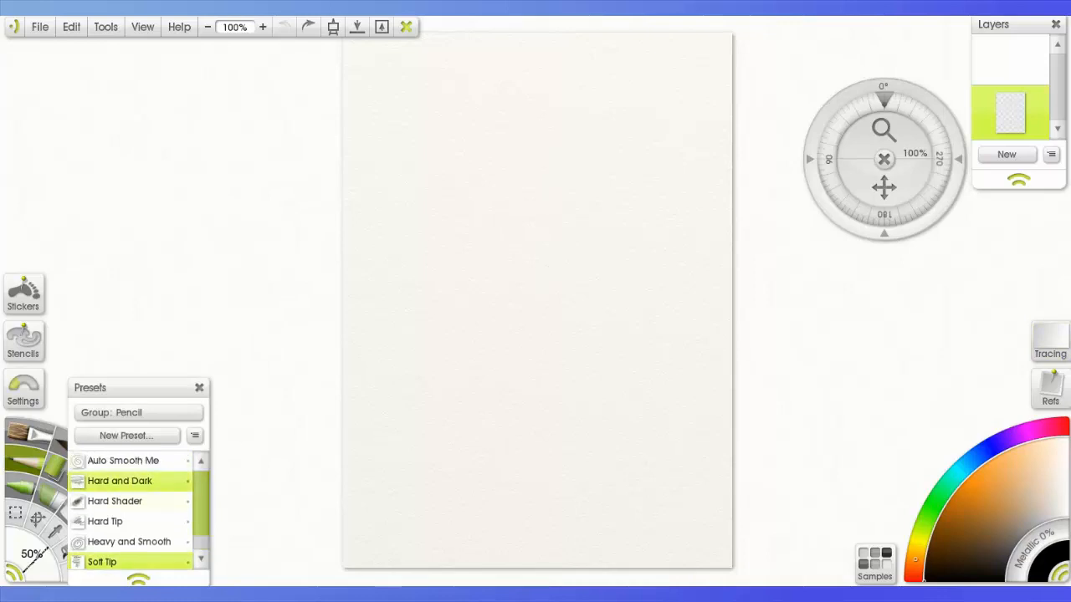
pyautogui.click(129, 542)
pyautogui.moveTo(520, 89); pyautogui.dragTo(510, 128)
pyautogui.hotkey('ctrl', 'z')
pyautogui.hotkey('ctrl', 'z')
# - Save the Hard and Dark pencil as a new preset named Pencil in the Pencil group, and delete that preset
pyautogui.click(126, 481)
pyautogui.click(126, 435)
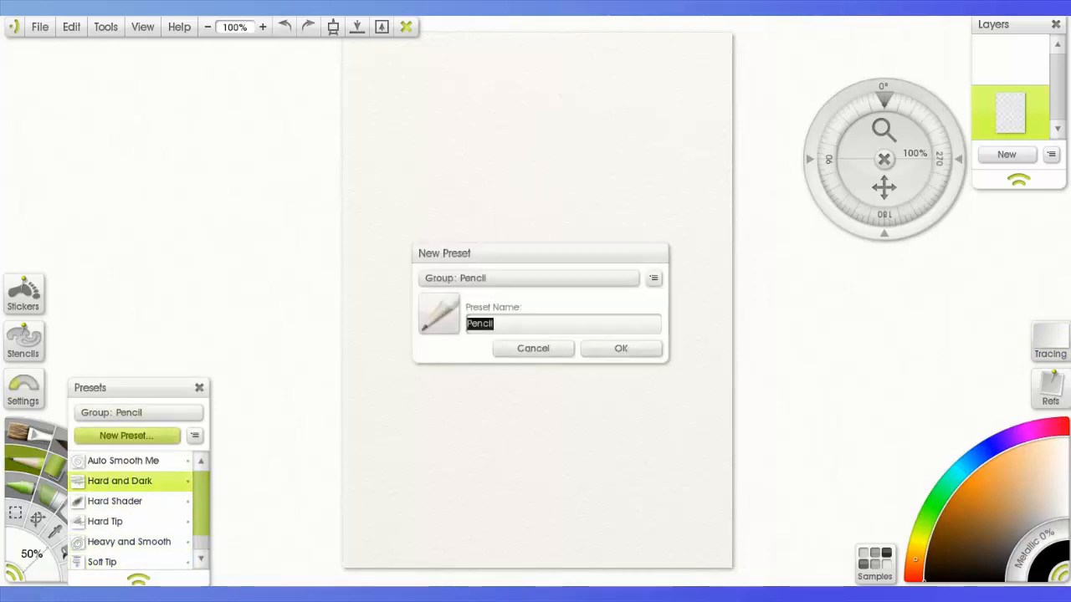
pyautogui.click(650, 277)
pyautogui.click(619, 349)
pyautogui.moveTo(201, 500); pyautogui.dragTo(201, 522)
pyautogui.rightClick(144, 517)
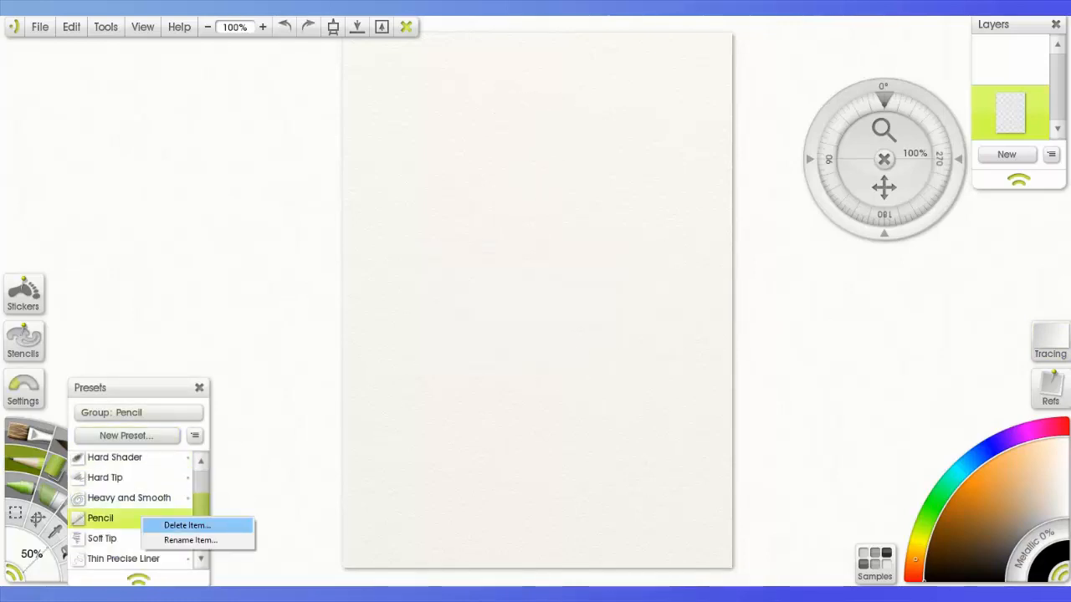
pyautogui.click(186, 525)
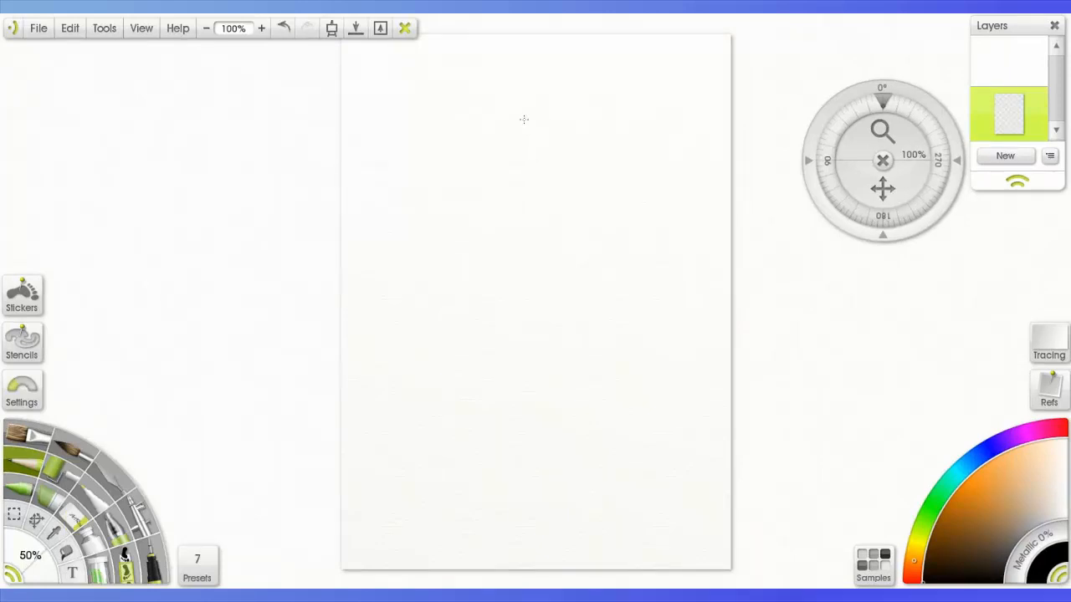
# - Shrink the stick-figure sketch, move it slightly up the page and sketch a flowing cape from its shoulders
pyautogui.hotkey('ctrl', 'z')
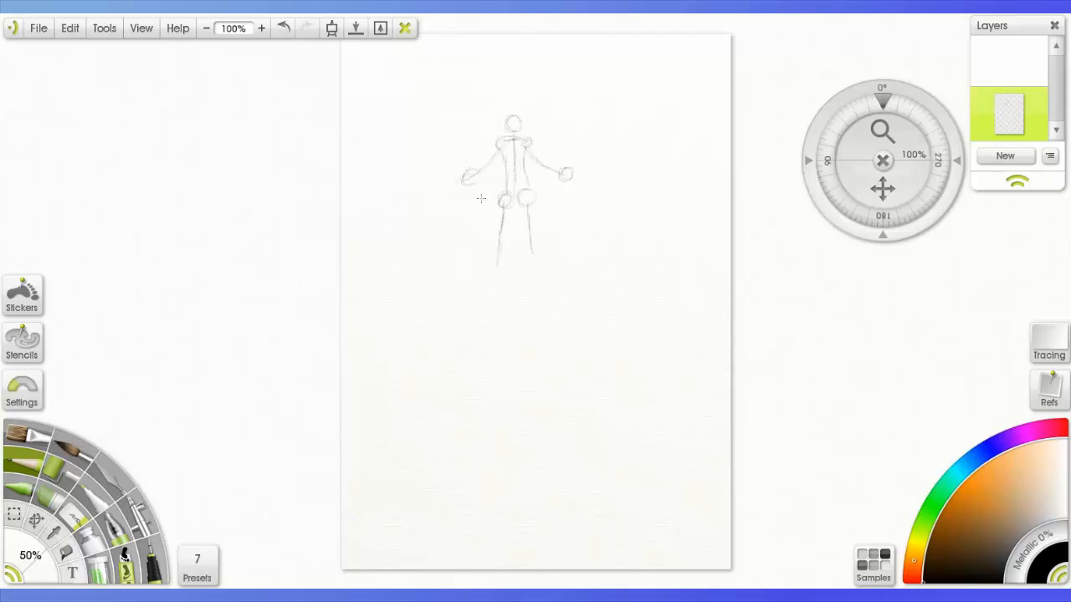
pyautogui.click(36, 520)
pyautogui.moveTo(551, 202); pyautogui.dragTo(560, 177)
pyautogui.moveTo(585, 249); pyautogui.dragTo(576, 237)
pyautogui.moveTo(539, 199); pyautogui.dragTo(543, 201)
pyautogui.click(24, 462)
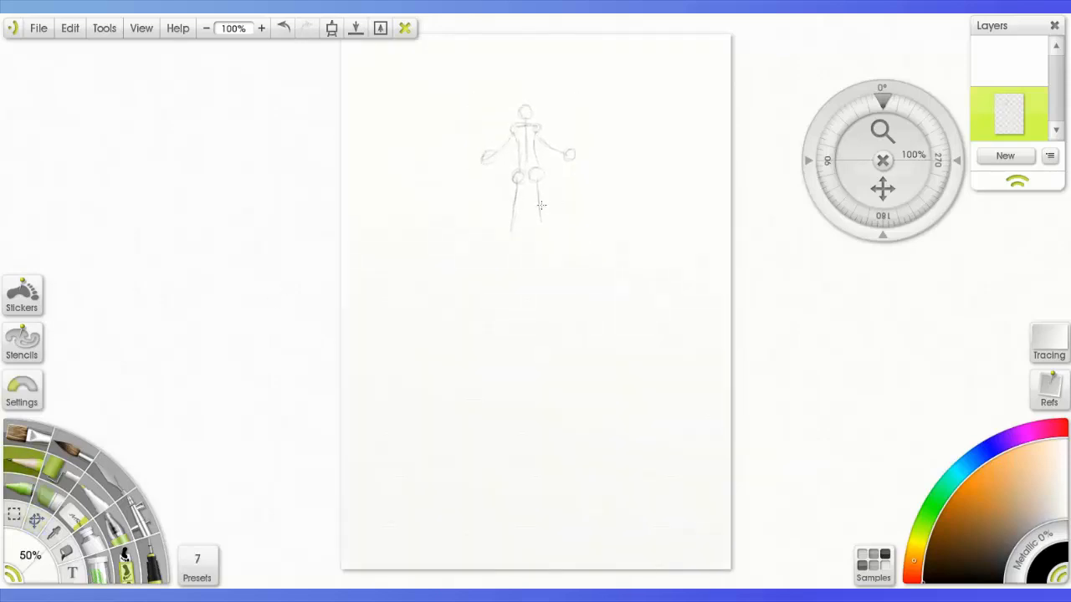
pyautogui.moveTo(516, 134); pyautogui.dragTo(429, 194)
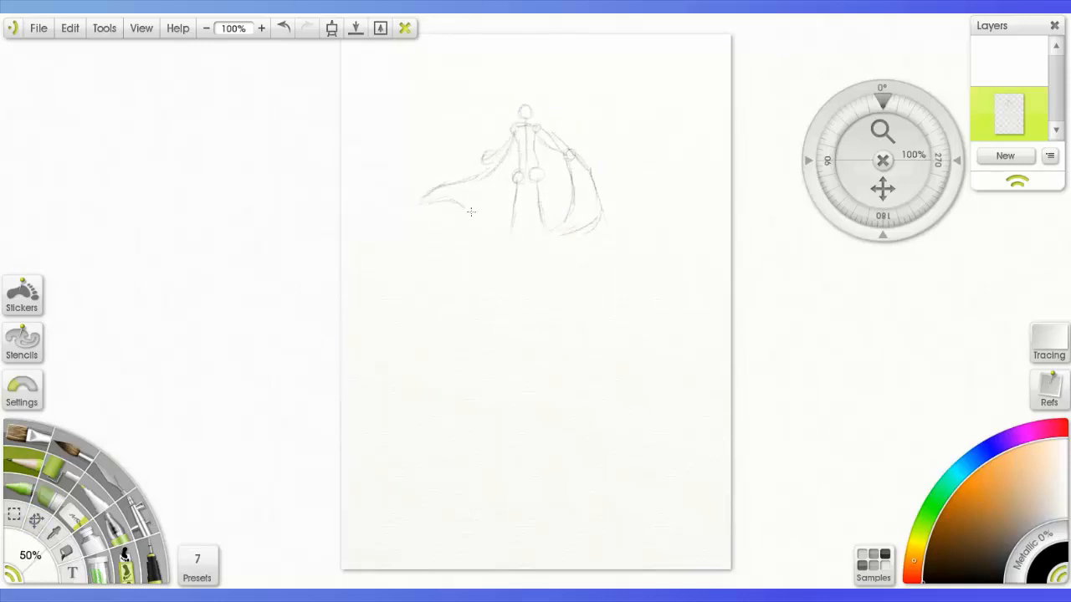
# - Sketch a large foreground skull with facial features, a bony arm beside it and an angular shape on its other side
pyautogui.moveTo(655, 315); pyautogui.dragTo(666, 317)
pyautogui.moveTo(696, 416); pyautogui.dragTo(685, 498)
pyautogui.moveTo(701, 397); pyautogui.dragTo(714, 500)
pyautogui.moveTo(681, 478); pyautogui.dragTo(721, 505)
pyautogui.moveTo(661, 333)
pyautogui.mouseDown()
pyautogui.moveTo(687, 379)
pyautogui.moveTo(624, 407)
pyautogui.mouseUp()
pyautogui.moveTo(574, 409); pyautogui.dragTo(510, 441)
pyautogui.moveTo(510, 441); pyautogui.dragTo(575, 492)
# - Sketch hill slopes below the caped figure and a shoulder line under the skull, and undo the last three strokes
pyautogui.moveTo(502, 224); pyautogui.dragTo(351, 376)
pyautogui.moveTo(571, 228); pyautogui.dragTo(720, 333)
pyautogui.moveTo(618, 446); pyautogui.dragTo(603, 476)
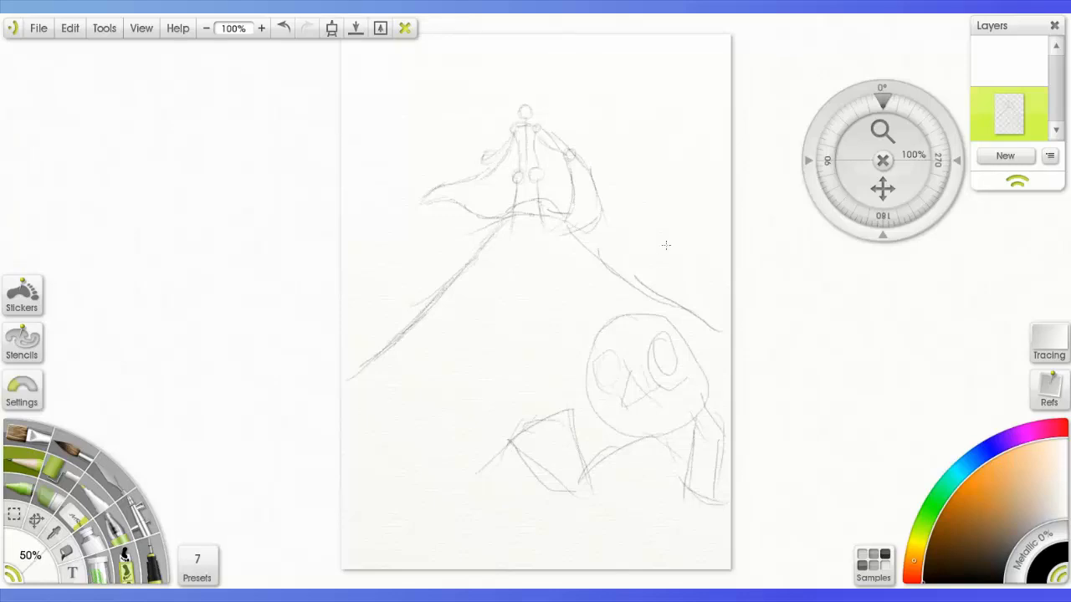
pyautogui.hotkey('ctrl', 'z')
pyautogui.hotkey('ctrl', 'z')
pyautogui.hotkey('ctrl', 'z')
pyautogui.hotkey('ctrl', 'z')
pyautogui.hotkey('ctrl', 'z')
pyautogui.hotkey('ctrl', 'z')
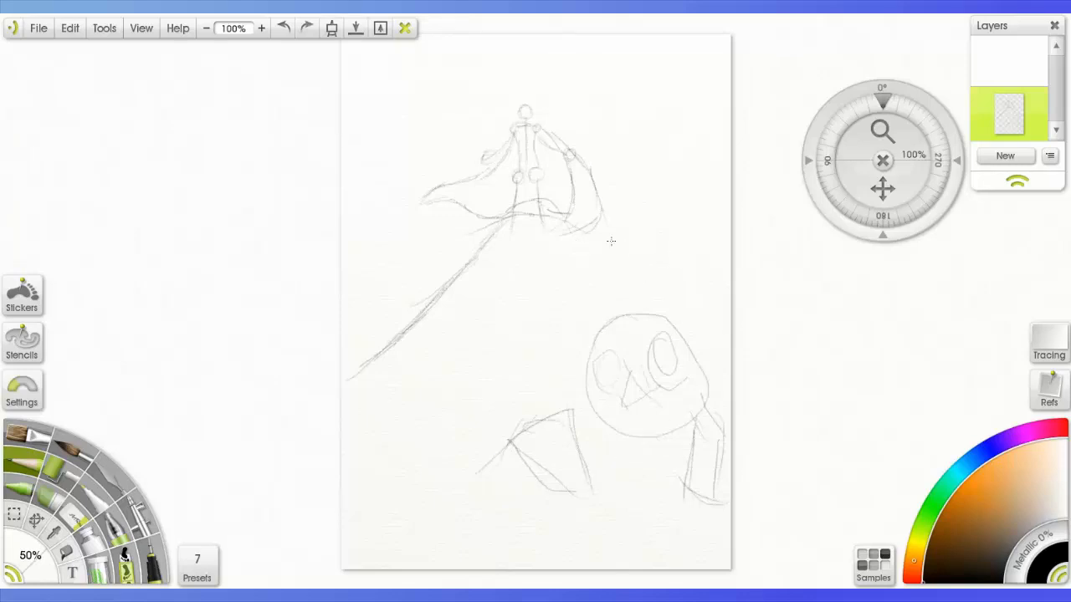
# - Erase the figure, hill and skull sketches from the page with the Eraser and return to the Pencil
pyautogui.click(74, 517)
pyautogui.moveTo(520, 117); pyautogui.dragTo(589, 219)
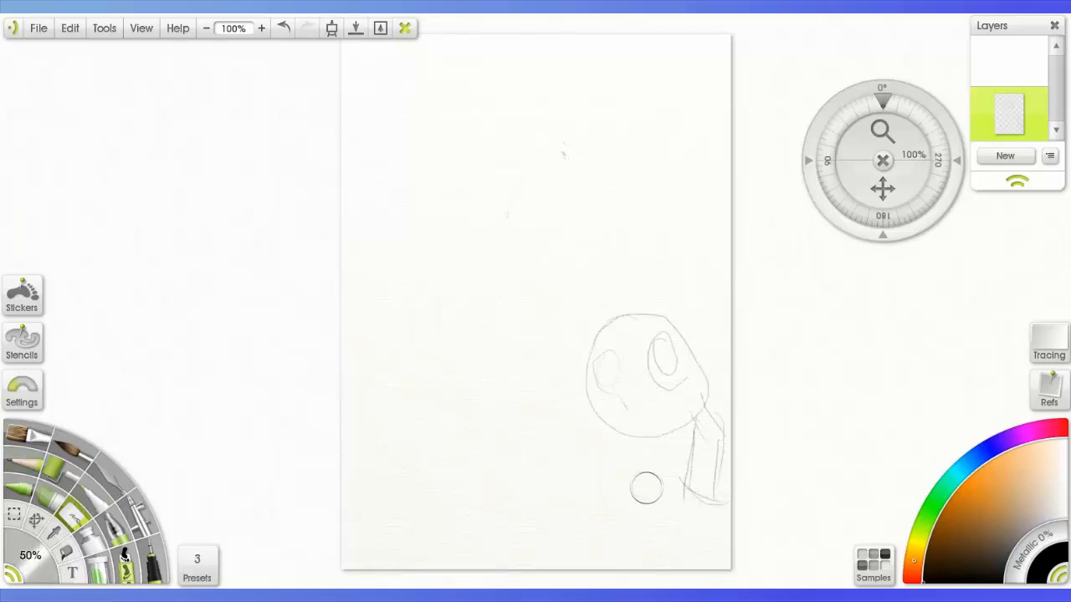
pyautogui.moveTo(645, 488)
pyautogui.mouseDown()
pyautogui.moveTo(612, 403)
pyautogui.moveTo(692, 467)
pyautogui.mouseUp()
pyautogui.click(25, 462)
pyautogui.hotkey('ctrl', 'z')
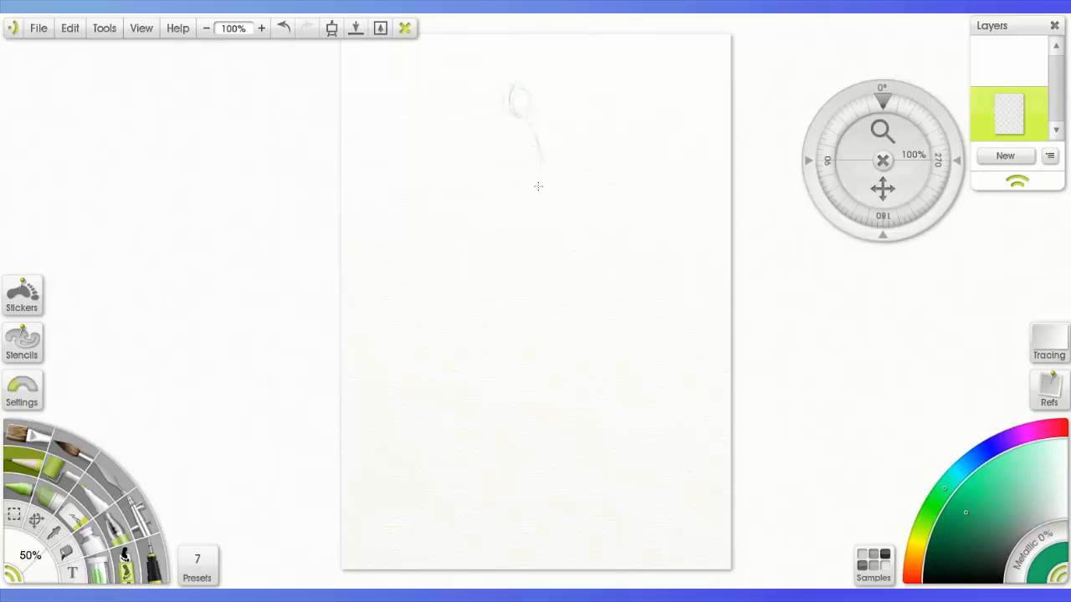
# - Sketch a large tilted four-sided body shape below the small figure's spine
pyautogui.moveTo(548, 191); pyautogui.dragTo(448, 323)
pyautogui.moveTo(448, 314); pyautogui.dragTo(541, 410)
pyautogui.moveTo(550, 190); pyautogui.dragTo(672, 358)
pyautogui.moveTo(448, 323); pyautogui.dragTo(671, 339)
# - Sketch sweeping curves from the body out to the page's right edge and a tilted box over its left corner
pyautogui.moveTo(548, 186); pyautogui.dragTo(728, 121)
pyautogui.moveTo(569, 203); pyautogui.dragTo(676, 145)
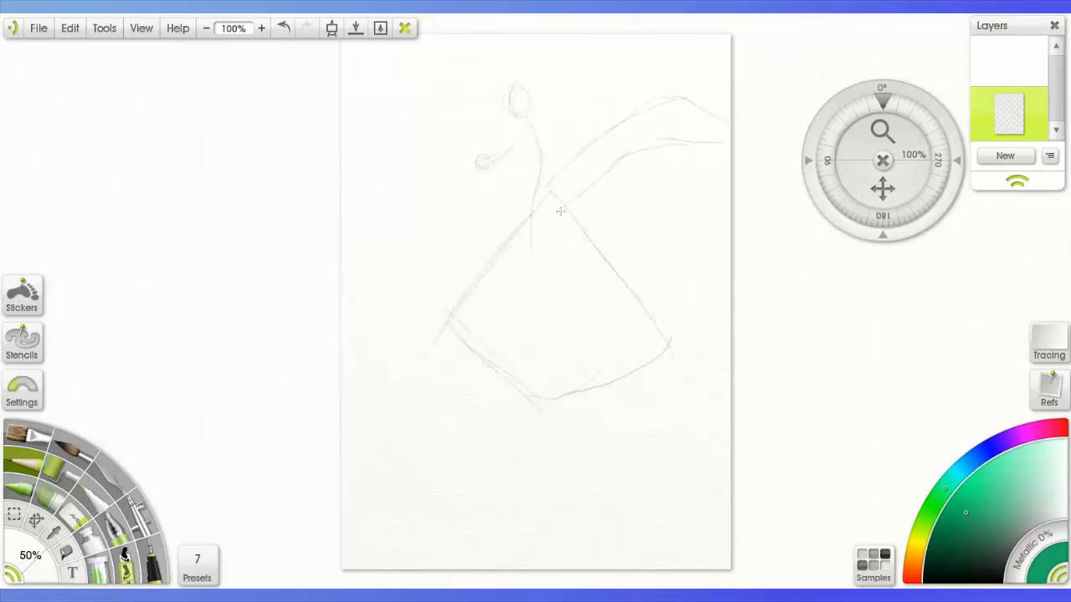
pyautogui.moveTo(586, 225); pyautogui.dragTo(730, 242)
pyautogui.moveTo(474, 201); pyautogui.dragTo(539, 261)
pyautogui.moveTo(539, 261); pyautogui.dragTo(545, 314)
pyautogui.moveTo(468, 202); pyautogui.dragTo(443, 307)
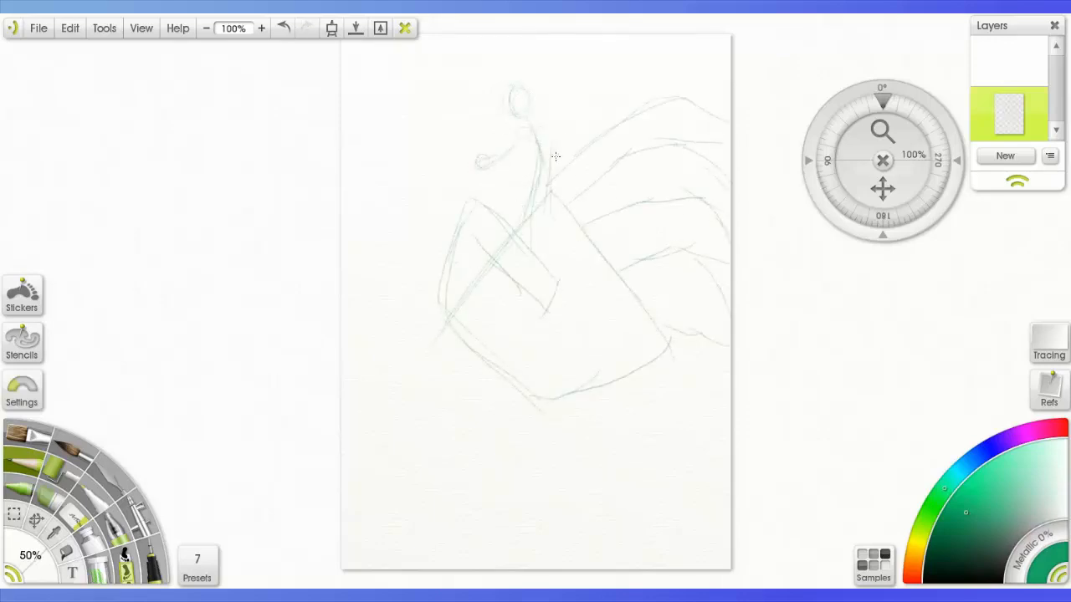
# - Sketch a large oval over the lower part of the body with curved vertical and horizontal guide lines
pyautogui.moveTo(548, 313); pyautogui.dragTo(706, 387)
pyautogui.moveTo(591, 280)
pyautogui.mouseDown()
pyautogui.moveTo(711, 339)
pyautogui.moveTo(673, 442)
pyautogui.moveTo(693, 479)
pyautogui.mouseUp()
pyautogui.moveTo(587, 303); pyautogui.dragTo(673, 459)
pyautogui.moveTo(592, 360); pyautogui.dragTo(688, 491)
pyautogui.moveTo(531, 406); pyautogui.dragTo(712, 343)
pyautogui.moveTo(682, 383); pyautogui.dragTo(584, 409)
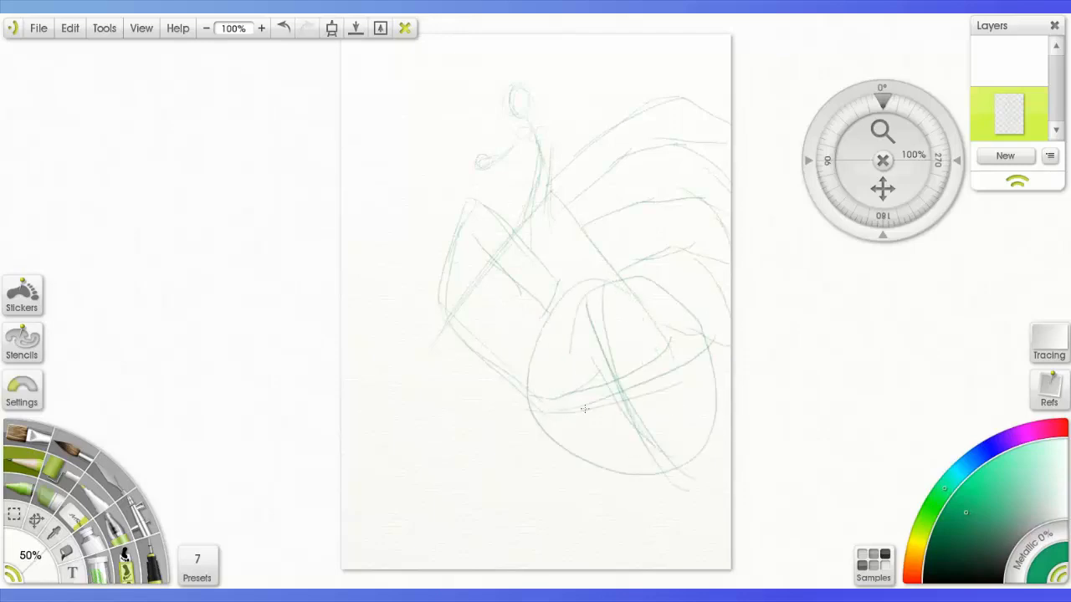
# - Undo the oval's last guide lines and redraw a curved vertical guide and a cross line
pyautogui.hotkey('ctrl', 'z')
pyautogui.hotkey('ctrl', 'z')
pyautogui.hotkey('ctrl', 'z')
pyautogui.hotkey('ctrl', 'z')
pyautogui.hotkey('ctrl', 'z')
pyautogui.hotkey('ctrl', 'z')
pyautogui.moveTo(604, 280); pyautogui.dragTo(570, 394)
pyautogui.moveTo(572, 320); pyautogui.dragTo(626, 460)
pyautogui.moveTo(548, 400); pyautogui.dragTo(705, 373)
# - Sketch round joints at the oval's right edge and below it, with short connecting limb lines
pyautogui.moveTo(708, 303); pyautogui.dragTo(701, 335)
pyautogui.moveTo(590, 485); pyautogui.dragTo(619, 502)
pyautogui.moveTo(567, 455); pyautogui.dragTo(578, 535)
pyautogui.moveTo(621, 492); pyautogui.dragTo(702, 459)
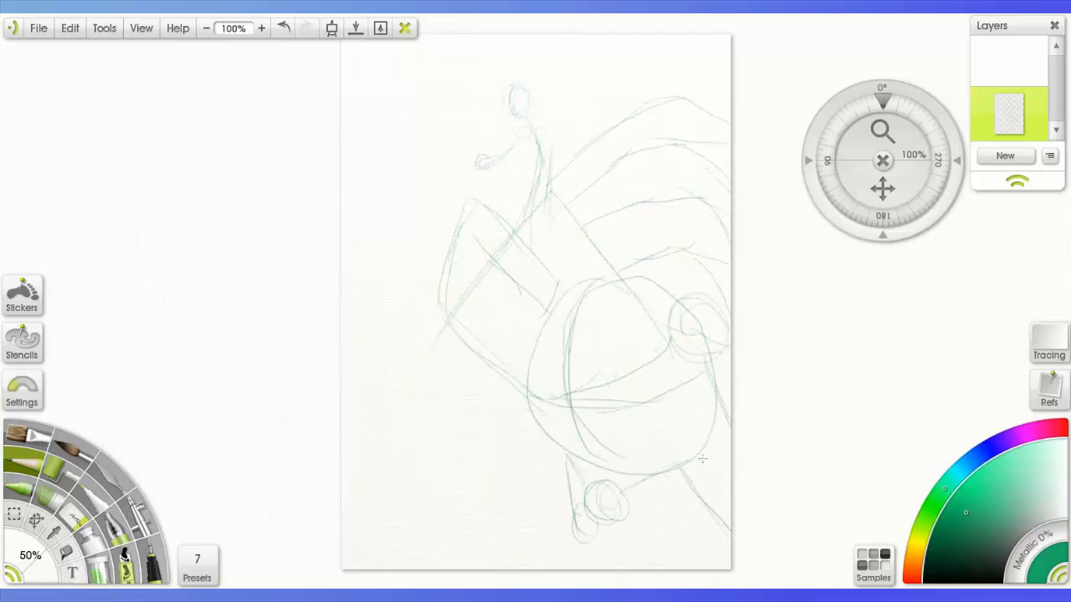
# - Sketch a curved scythe blade at the small figure's hand, with its handle sweeping down to the oval
pyautogui.moveTo(491, 152)
pyautogui.mouseDown()
pyautogui.moveTo(422, 65)
pyautogui.moveTo(369, 194)
pyautogui.mouseUp()
pyautogui.moveTo(402, 125)
pyautogui.mouseDown()
pyautogui.moveTo(394, 234)
pyautogui.moveTo(537, 215)
pyautogui.mouseUp()
pyautogui.moveTo(487, 164); pyautogui.dragTo(574, 281)
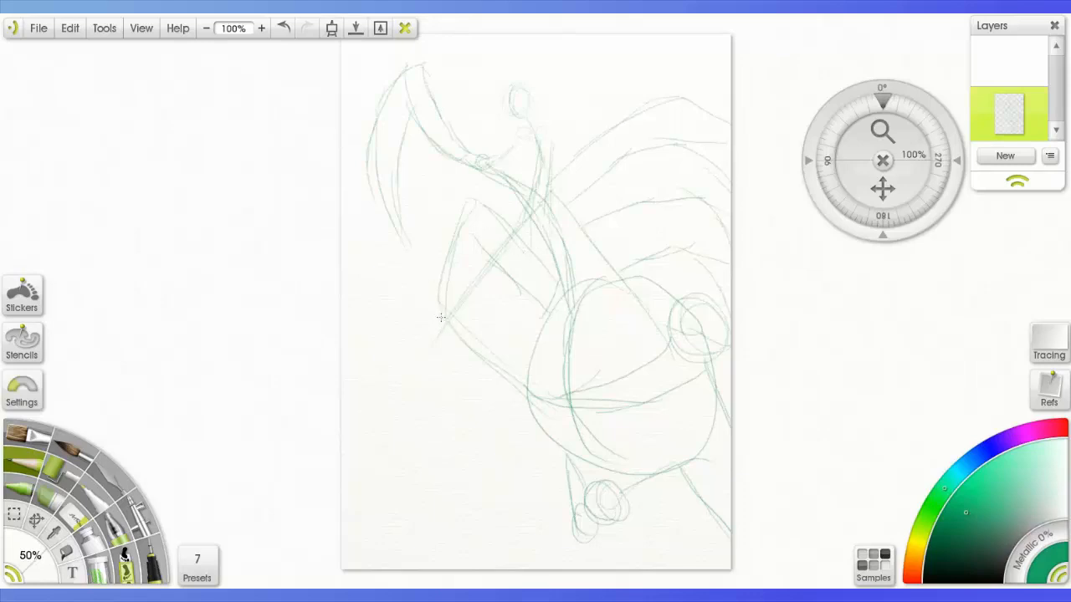
# - Enlarge and reposition the whole sketch with the Transform tool to fill the page, and return to the Pencil
pyautogui.click(36, 520)
pyautogui.moveTo(565, 418); pyautogui.dragTo(510, 481)
pyautogui.moveTo(674, 130); pyautogui.dragTo(725, 65)
pyautogui.moveTo(519, 377); pyautogui.dragTo(548, 341)
pyautogui.moveTo(751, 30); pyautogui.dragTo(731, 52)
pyautogui.click(24, 463)
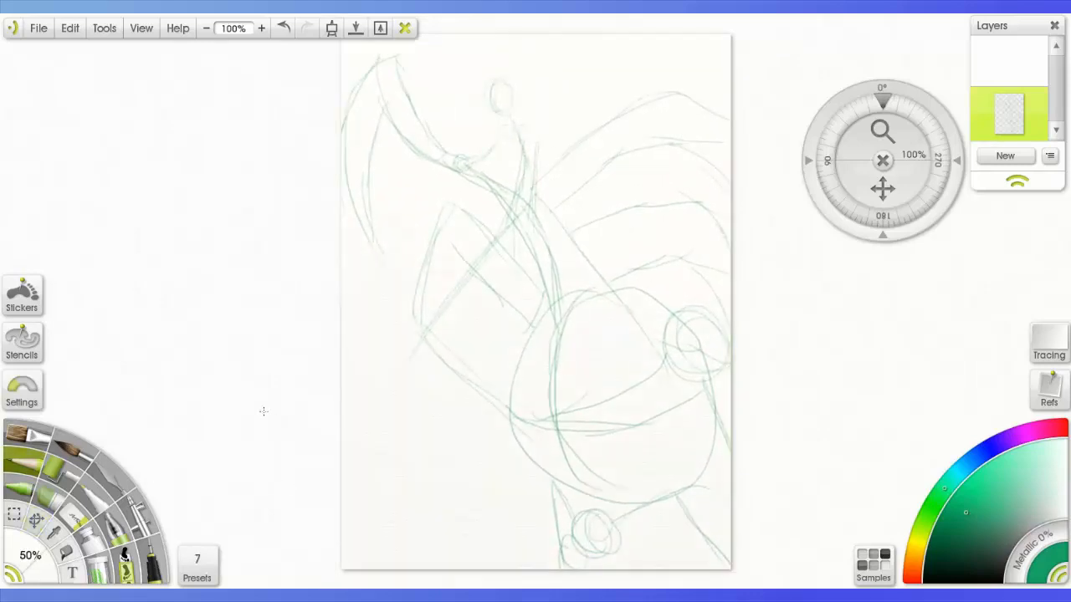
# - Add a new layer and lower the opacity of the rough sketch layer
pyautogui.click(1005, 156)
pyautogui.moveTo(982, 133)
pyautogui.mouseDown()
pyautogui.moveTo(942, 134)
pyautogui.moveTo(883, 83)
pyautogui.mouseUp()
# - Draw the small figure's face and swept-back hood outline over the faint head on the new layer, undoing unwanted strokes
pyautogui.moveTo(883, 188); pyautogui.dragTo(875, 471)
pyautogui.moveTo(882, 131); pyautogui.dragTo(883, 109)
pyautogui.moveTo(407, 144); pyautogui.dragTo(389, 198)
pyautogui.moveTo(392, 196)
pyautogui.mouseDown()
pyautogui.moveTo(435, 215)
pyautogui.moveTo(487, 269)
pyautogui.mouseUp()
pyautogui.moveTo(391, 201); pyautogui.dragTo(475, 277)
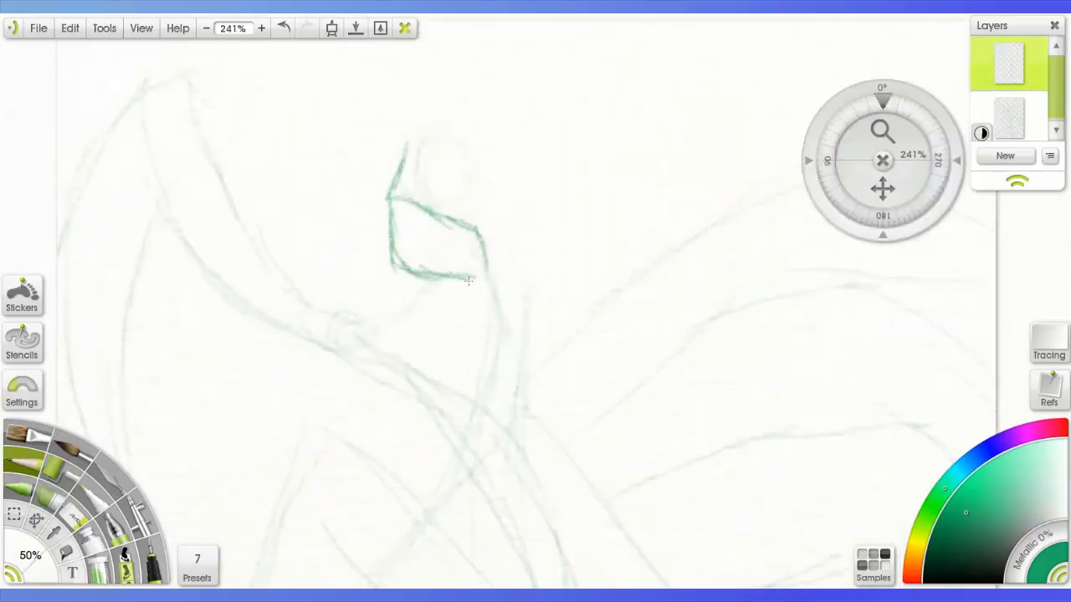
pyautogui.moveTo(399, 109); pyautogui.dragTo(390, 194)
pyautogui.moveTo(429, 81)
pyautogui.mouseDown()
pyautogui.moveTo(462, 117)
pyautogui.moveTo(542, 25)
pyautogui.moveTo(556, 252)
pyautogui.mouseUp()
pyautogui.hotkey('ctrl', 'z')
pyautogui.hotkey('ctrl', 'z')
pyautogui.hotkey('ctrl', 'z')
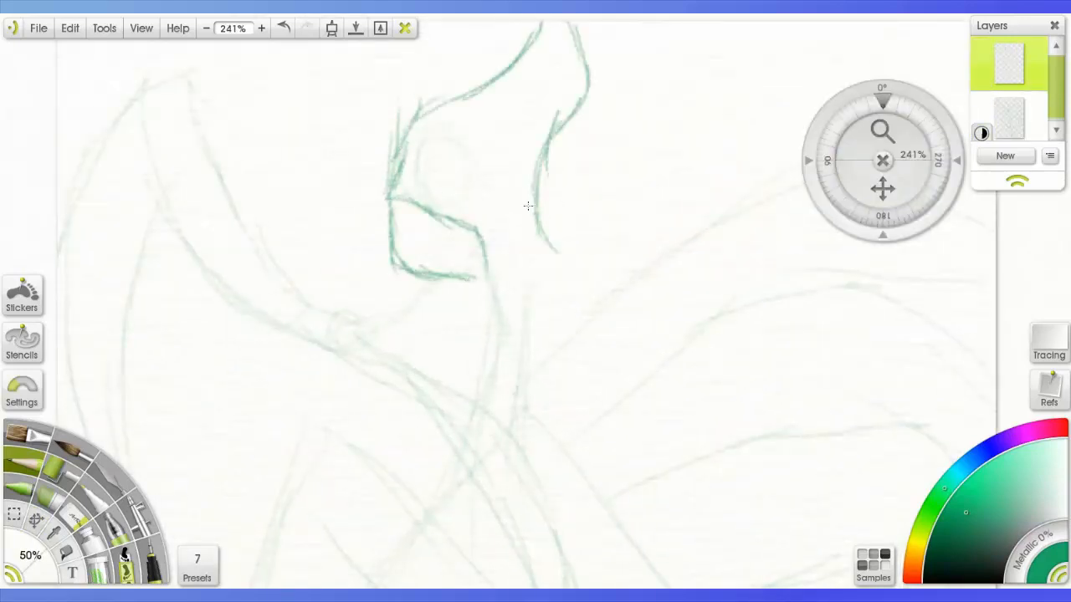
# - Readjust the opacity of the rough sketch layer
pyautogui.moveTo(883, 188); pyautogui.dragTo(856, 137)
pyautogui.click(982, 133)
pyautogui.click(943, 158)
pyautogui.moveTo(527, 197); pyautogui.dragTo(573, 259)
pyautogui.moveTo(491, 241); pyautogui.dragTo(449, 414)
pyautogui.moveTo(477, 320); pyautogui.dragTo(457, 390)
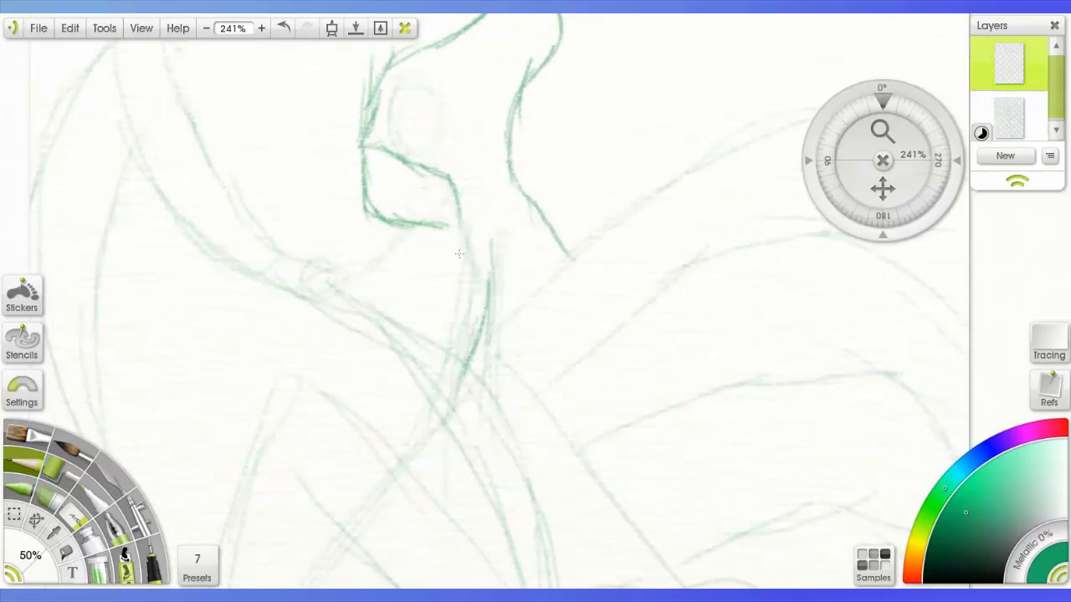
pyautogui.moveTo(439, 243); pyautogui.dragTo(408, 409)
pyautogui.moveTo(441, 297); pyautogui.dragTo(396, 411)
pyautogui.moveTo(312, 259); pyautogui.dragTo(331, 266)
pyautogui.hotkey('ctrl', 'z')
pyautogui.hotkey('ctrl', 'z')
pyautogui.hotkey('ctrl', 'z')
pyautogui.hotkey('ctrl', 'z')
pyautogui.hotkey('ctrl', 'z')
pyautogui.hotkey('ctrl', 'z')
pyautogui.hotkey('ctrl', 'z')
pyautogui.hotkey('ctrl', 'z')
pyautogui.hotkey('ctrl', 'z')
pyautogui.hotkey('ctrl', 'z')
pyautogui.hotkey('ctrl', 'z')
pyautogui.hotkey('ctrl', 'z')
pyautogui.hotkey('ctrl', 'z')
pyautogui.hotkey('ctrl', 'z')
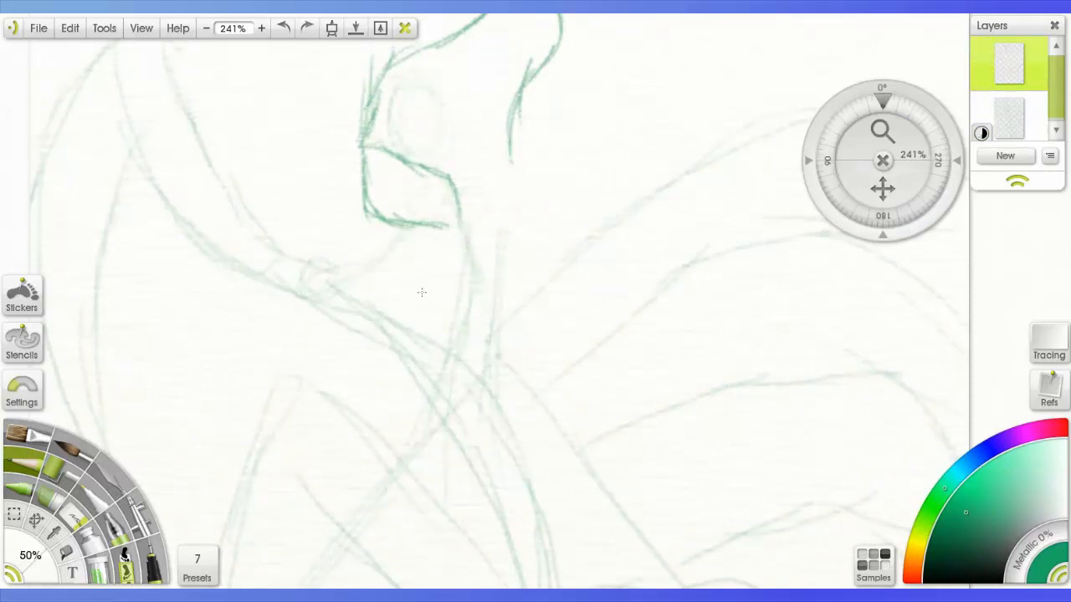
pyautogui.hotkey('ctrl', 'z')
pyautogui.hotkey('ctrl', 'z')
pyautogui.hotkey('ctrl', 'z')
# - Set the rough sketch layer's opacity to 75%
pyautogui.moveTo(883, 131)
pyautogui.mouseDown()
pyautogui.moveTo(870, 176)
pyautogui.moveTo(828, 17)
pyautogui.mouseUp()
pyautogui.click(982, 133)
pyautogui.write('75')
pyautogui.press('Return')
# - Draw the curled fist with its forearm beside the large face, and outline the face's nose
pyautogui.moveTo(713, 124)
pyautogui.mouseDown()
pyautogui.moveTo(691, 119)
pyautogui.moveTo(694, 181)
pyautogui.moveTo(674, 172)
pyautogui.moveTo(679, 139)
pyautogui.mouseUp()
pyautogui.moveTo(708, 244); pyautogui.dragTo(753, 335)
pyautogui.moveTo(462, 249)
pyautogui.mouseDown()
pyautogui.moveTo(471, 364)
pyautogui.moveTo(514, 361)
pyautogui.mouseUp()
# - Draw the large face's wide-open mouth with lips and tongue curve, undoing unwanted strokes
pyautogui.moveTo(559, 378)
pyautogui.mouseDown()
pyautogui.moveTo(590, 352)
pyautogui.moveTo(652, 340)
pyautogui.mouseUp()
pyautogui.moveTo(562, 375); pyautogui.dragTo(595, 397)
pyautogui.hotkey('ctrl', 'z')
pyautogui.moveTo(651, 340)
pyautogui.mouseDown()
pyautogui.moveTo(619, 389)
pyautogui.moveTo(581, 405)
pyautogui.moveTo(577, 312)
pyautogui.moveTo(645, 393)
pyautogui.mouseUp()
pyautogui.hotkey('ctrl', 'z')
pyautogui.hotkey('ctrl', 'z')
pyautogui.hotkey('ctrl', 'z')
pyautogui.hotkey('ctrl', 'z')
pyautogui.hotkey('ctrl', 'z')
pyautogui.moveTo(550, 371); pyautogui.dragTo(638, 390)
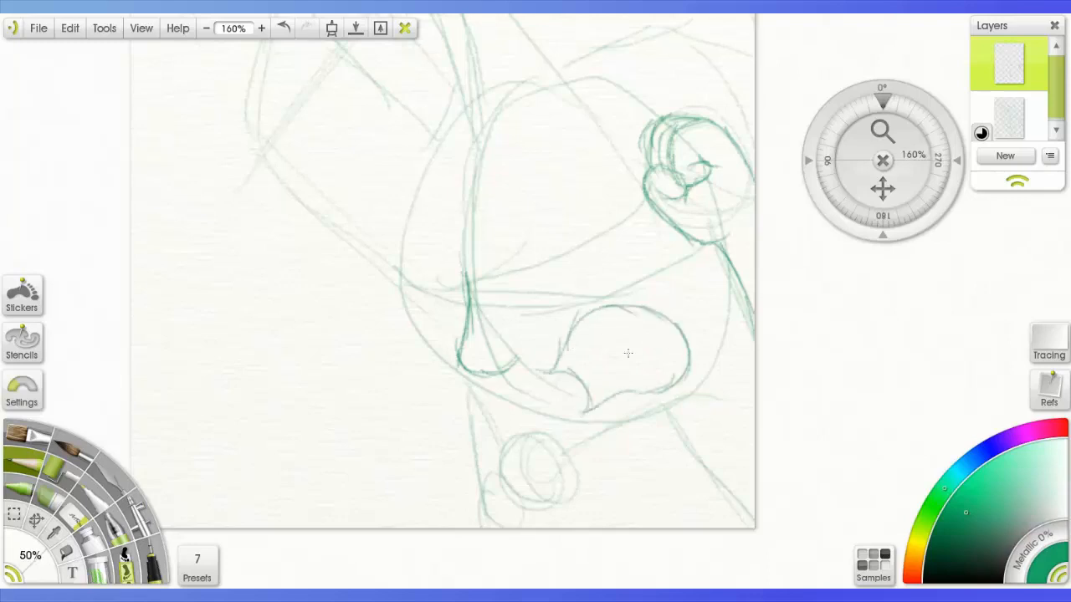
pyautogui.moveTo(665, 337); pyautogui.dragTo(626, 369)
# - Draw both eyebrows of the large face and trace its far cheek and rounded chin
pyautogui.moveTo(523, 176)
pyautogui.mouseDown()
pyautogui.moveTo(613, 177)
pyautogui.moveTo(611, 188)
pyautogui.mouseUp()
pyautogui.moveTo(457, 183); pyautogui.dragTo(419, 228)
pyautogui.moveTo(419, 231)
pyautogui.mouseDown()
pyautogui.moveTo(427, 298)
pyautogui.moveTo(459, 355)
pyautogui.mouseUp()
pyautogui.moveTo(490, 381)
pyautogui.mouseDown()
pyautogui.moveTo(614, 429)
pyautogui.moveTo(695, 377)
pyautogui.mouseUp()
# - Draw both eyes of the large face beneath the eyebrows, undoing unwanted strokes
pyautogui.moveTo(527, 200); pyautogui.dragTo(613, 274)
pyautogui.hotkey('ctrl', 'z')
pyautogui.hotkey('ctrl', 'z')
pyautogui.hotkey('ctrl', 'z')
pyautogui.moveTo(543, 275)
pyautogui.mouseDown()
pyautogui.moveTo(586, 264)
pyautogui.moveTo(604, 275)
pyautogui.mouseUp()
pyautogui.moveTo(595, 203); pyautogui.dragTo(607, 258)
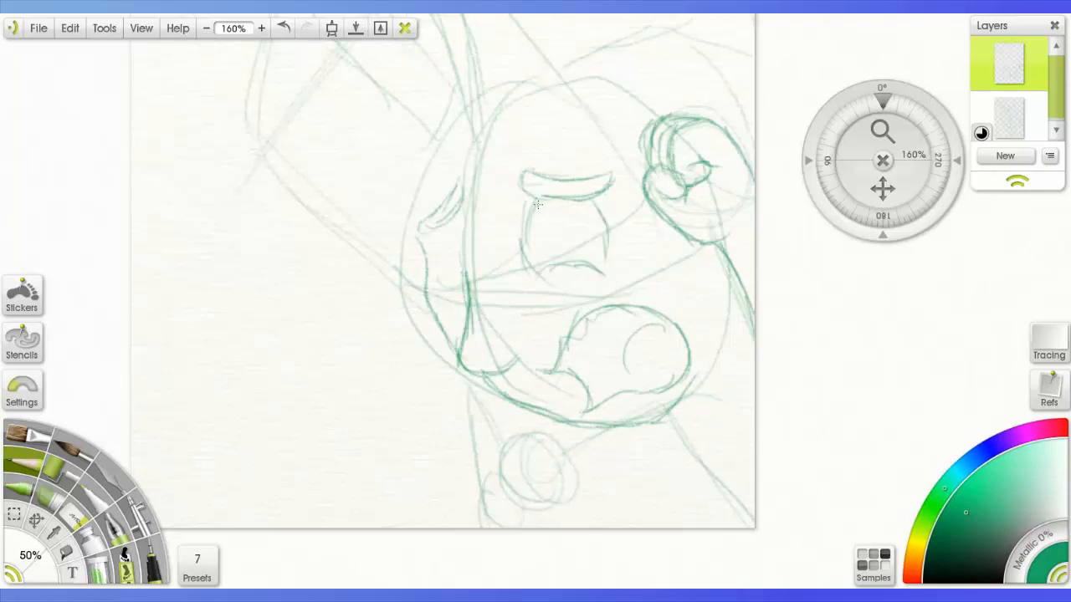
pyautogui.moveTo(465, 273); pyautogui.dragTo(441, 238)
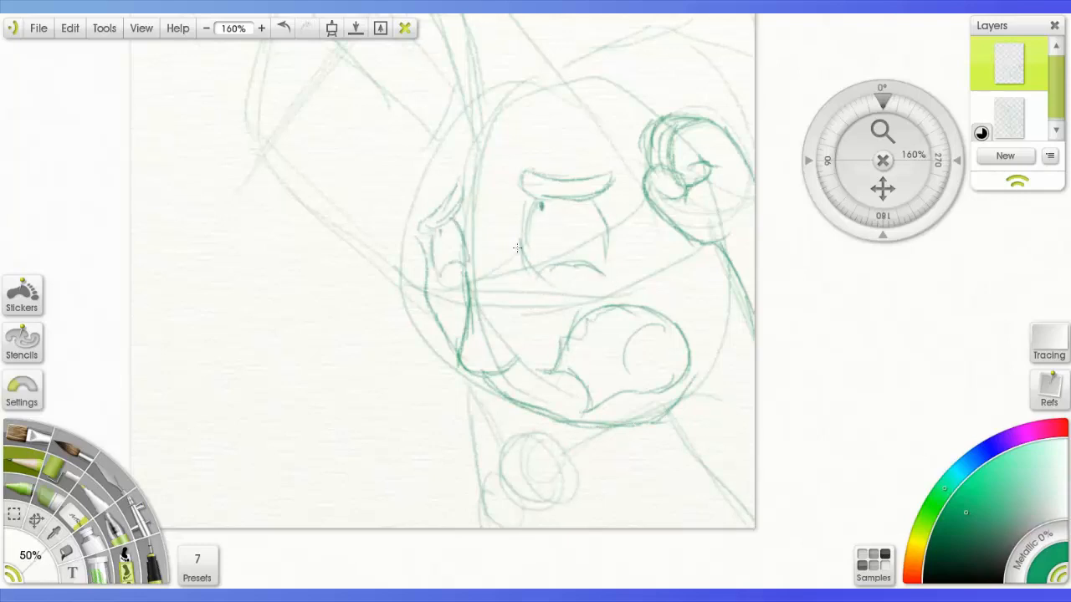
# - Draw the large character's fringe over the brows and spiky side strands of hair, undoing a stray stroke
pyautogui.moveTo(879, 186); pyautogui.dragTo(882, 287)
pyautogui.moveTo(540, 271); pyautogui.dragTo(460, 316)
pyautogui.moveTo(554, 242); pyautogui.dragTo(502, 305)
pyautogui.moveTo(486, 286); pyautogui.dragTo(394, 299)
pyautogui.moveTo(415, 302)
pyautogui.mouseDown()
pyautogui.moveTo(425, 344)
pyautogui.moveTo(384, 338)
pyautogui.mouseUp()
pyautogui.moveTo(384, 338); pyautogui.dragTo(425, 345)
pyautogui.moveTo(396, 299)
pyautogui.mouseDown()
pyautogui.moveTo(350, 286)
pyautogui.moveTo(446, 219)
pyautogui.mouseUp()
pyautogui.hotkey('ctrl', 'z')
# - Draw the top contour of the large character's hair and the strands next to the raised fist
pyautogui.moveTo(448, 208)
pyautogui.mouseDown()
pyautogui.moveTo(396, 184)
pyautogui.moveTo(595, 139)
pyautogui.mouseUp()
pyautogui.moveTo(641, 116); pyautogui.dragTo(713, 200)
pyautogui.moveTo(554, 254); pyautogui.dragTo(647, 366)
pyautogui.moveTo(649, 365); pyautogui.dragTo(678, 327)
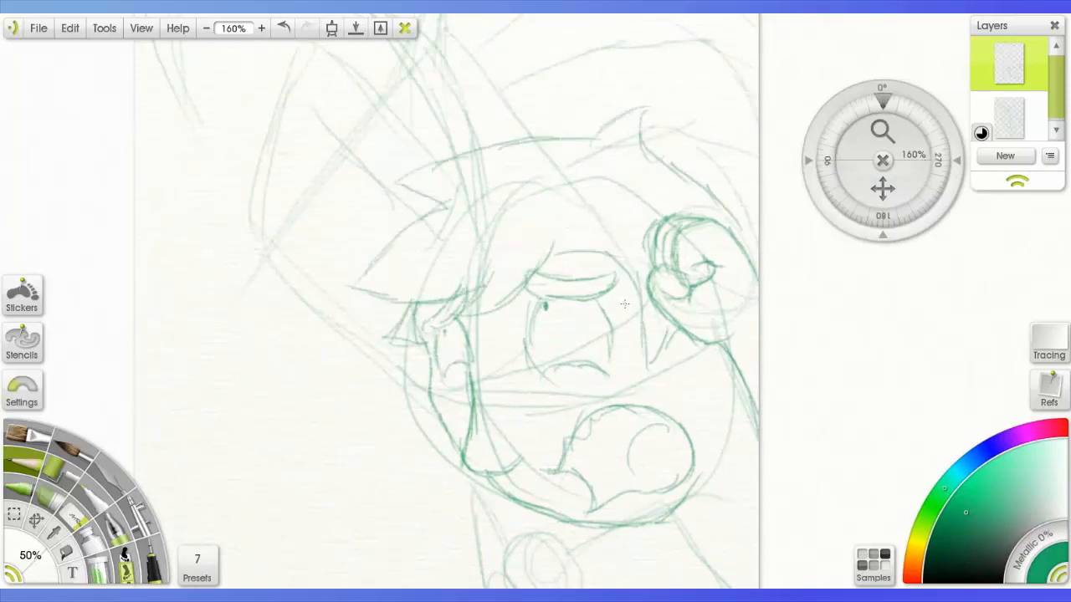
# - Outline the rounded form and the body edge below the large face's chin, over the rough circle
pyautogui.moveTo(883, 188); pyautogui.dragTo(770, 85)
pyautogui.moveTo(448, 410); pyautogui.dragTo(416, 427)
pyautogui.moveTo(390, 401); pyautogui.dragTo(396, 498)
pyautogui.moveTo(374, 452); pyautogui.dragTo(425, 505)
pyautogui.moveTo(363, 444); pyautogui.dragTo(380, 524)
pyautogui.moveTo(356, 383); pyautogui.dragTo(366, 433)
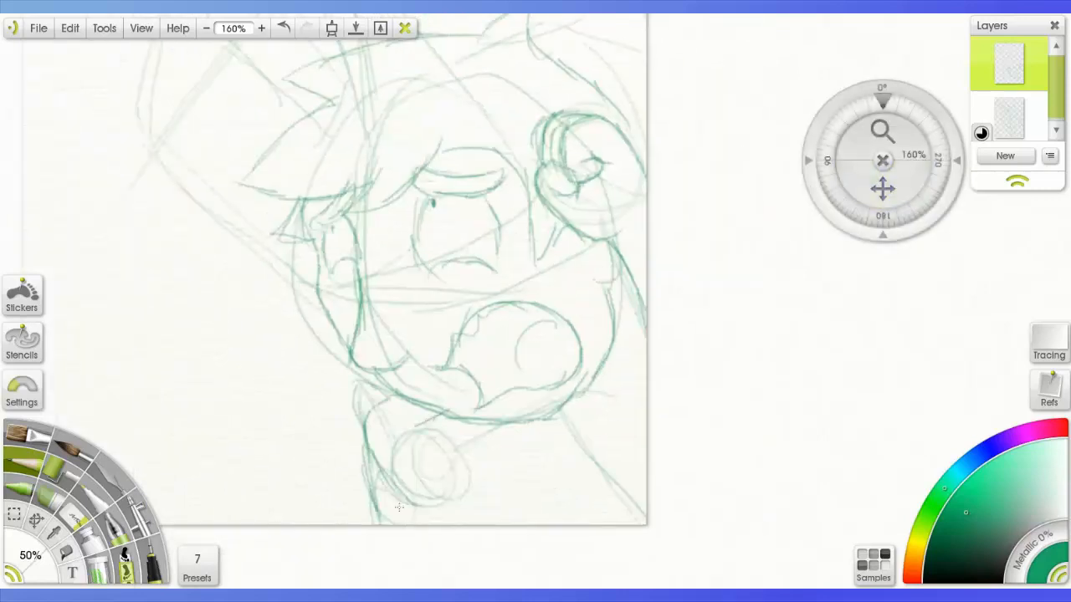
# - Draw the wide, open-ended cylindrical form below the scythe handle, following the rough guidelines and undoing a stray stroke
pyautogui.moveTo(883, 188); pyautogui.dragTo(948, 492)
pyautogui.moveTo(883, 188)
pyautogui.mouseDown()
pyautogui.moveTo(1050, 356)
pyautogui.moveTo(715, 21)
pyautogui.mouseUp()
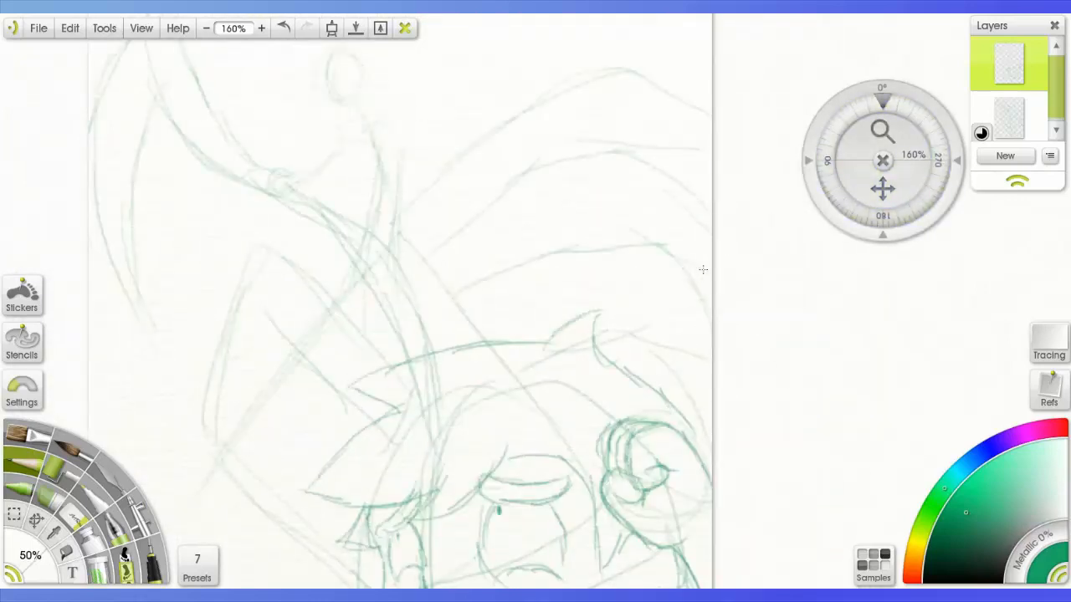
pyautogui.moveTo(882, 188); pyautogui.dragTo(959, 117)
pyautogui.moveTo(272, 199); pyautogui.dragTo(290, 363)
pyautogui.moveTo(279, 267); pyautogui.dragTo(275, 234)
pyautogui.moveTo(274, 194); pyautogui.dragTo(321, 233)
pyautogui.hotkey('ctrl', 'z')
pyautogui.moveTo(277, 191); pyautogui.dragTo(445, 140)
pyautogui.moveTo(446, 142)
pyautogui.mouseDown()
pyautogui.moveTo(329, 231)
pyautogui.moveTo(428, 327)
pyautogui.mouseUp()
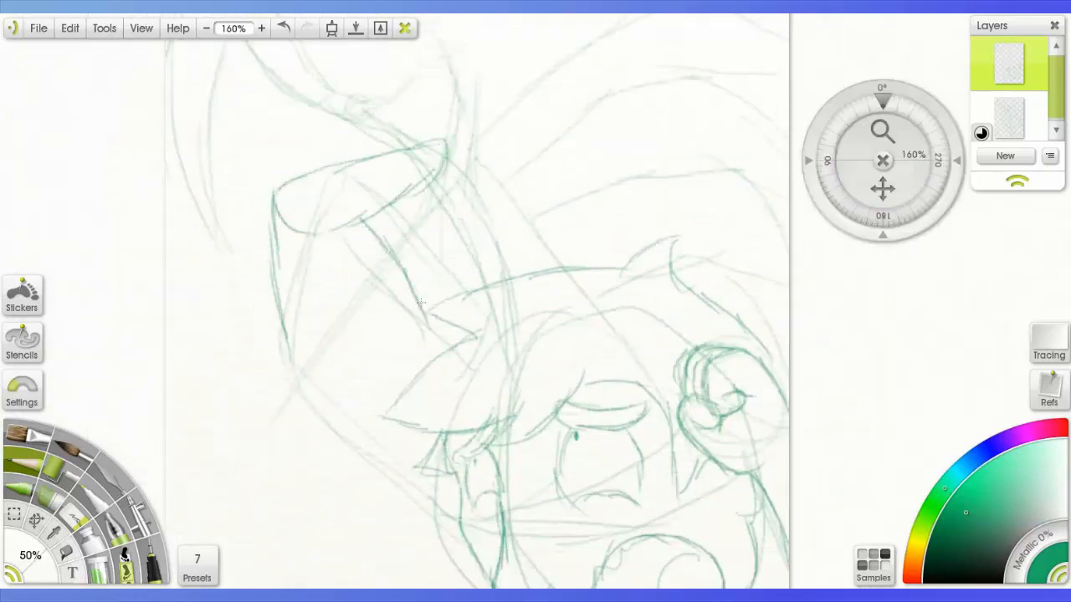
pyautogui.moveTo(279, 339); pyautogui.dragTo(373, 394)
pyautogui.moveTo(344, 397); pyautogui.dragTo(436, 335)
pyautogui.moveTo(385, 233); pyautogui.dragTo(448, 164)
pyautogui.moveTo(432, 198)
pyautogui.mouseDown()
pyautogui.moveTo(497, 176)
pyautogui.moveTo(417, 280)
pyautogui.mouseUp()
# - Draw the two tapered, blunt-ended forms that extend from the figure's middle above the large character's hair
pyautogui.moveTo(503, 195)
pyautogui.mouseDown()
pyautogui.moveTo(532, 221)
pyautogui.moveTo(487, 286)
pyautogui.moveTo(552, 243)
pyautogui.mouseUp()
pyautogui.moveTo(554, 238); pyautogui.dragTo(574, 266)
pyautogui.moveTo(883, 189); pyautogui.dragTo(862, 266)
pyautogui.moveTo(452, 218); pyautogui.dragTo(543, 134)
pyautogui.moveTo(544, 136); pyautogui.dragTo(550, 165)
pyautogui.moveTo(548, 165); pyautogui.dragTo(482, 248)
pyautogui.moveTo(543, 134); pyautogui.dragTo(619, 112)
pyautogui.moveTo(620, 114); pyautogui.dragTo(553, 163)
pyautogui.moveTo(489, 262); pyautogui.dragTo(572, 228)
pyautogui.moveTo(571, 232)
pyautogui.mouseDown()
pyautogui.moveTo(573, 288)
pyautogui.moveTo(593, 312)
pyautogui.mouseUp()
pyautogui.moveTo(512, 295); pyautogui.dragTo(574, 259)
pyautogui.moveTo(540, 316); pyautogui.dragTo(628, 311)
# - Draw the curved torso line of the small scythe-bearing figure, undoing unwanted strokes
pyautogui.moveTo(883, 189); pyautogui.dragTo(994, 290)
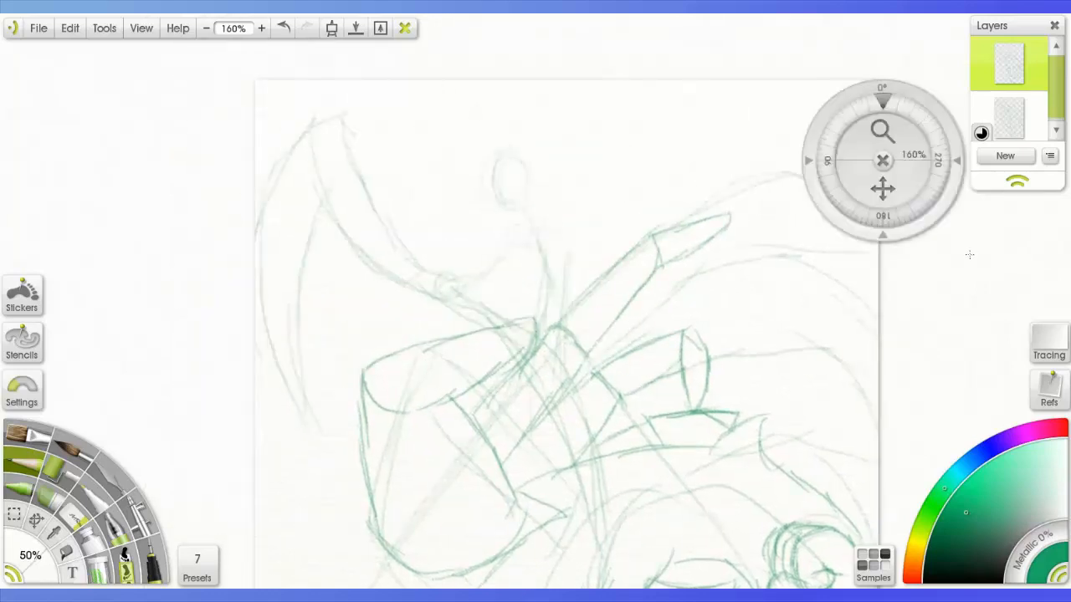
pyautogui.moveTo(883, 131); pyautogui.dragTo(920, 96)
pyautogui.moveTo(883, 184); pyautogui.dragTo(889, 260)
pyautogui.moveTo(552, 300); pyautogui.dragTo(502, 414)
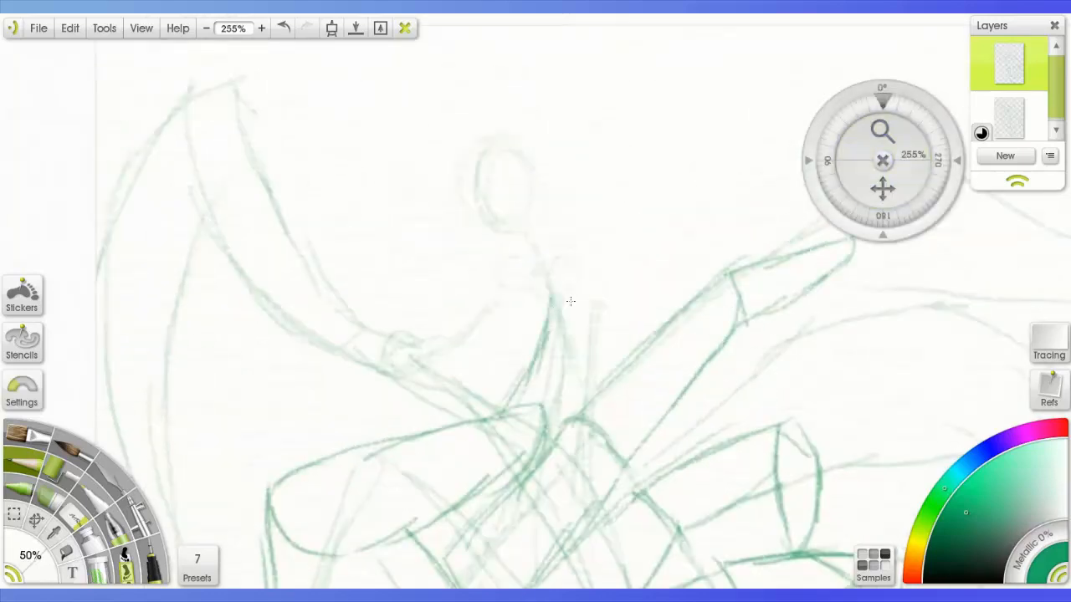
pyautogui.moveTo(566, 239)
pyautogui.mouseDown()
pyautogui.moveTo(604, 370)
pyautogui.moveTo(588, 341)
pyautogui.moveTo(589, 407)
pyautogui.mouseUp()
pyautogui.hotkey('ctrl', 'z')
pyautogui.moveTo(552, 296); pyautogui.dragTo(508, 405)
pyautogui.moveTo(530, 259)
pyautogui.mouseDown()
pyautogui.moveTo(488, 190)
pyautogui.moveTo(502, 251)
pyautogui.moveTo(530, 259)
pyautogui.mouseUp()
pyautogui.hotkey('ctrl', 'z')
# - Draw the small figure's swept-back hood with its pointed tip over the faint head
pyautogui.moveTo(454, 177); pyautogui.dragTo(567, 115)
pyautogui.moveTo(517, 128)
pyautogui.mouseDown()
pyautogui.moveTo(624, 98)
pyautogui.moveTo(652, 69)
pyautogui.mouseUp()
pyautogui.moveTo(571, 244); pyautogui.dragTo(674, 75)
pyautogui.moveTo(634, 34); pyautogui.dragTo(674, 109)
# - Draw the small figure's arm with its draped sleeve and the hand gripping the scythe handle
pyautogui.moveTo(511, 258); pyautogui.dragTo(410, 345)
pyautogui.moveTo(421, 326); pyautogui.dragTo(391, 437)
pyautogui.moveTo(514, 293); pyautogui.dragTo(525, 343)
pyautogui.moveTo(516, 311); pyautogui.dragTo(418, 416)
pyautogui.moveTo(411, 341); pyautogui.dragTo(379, 366)
pyautogui.moveTo(408, 345)
pyautogui.mouseDown()
pyautogui.moveTo(370, 380)
pyautogui.moveTo(415, 392)
pyautogui.mouseUp()
# - Trace the scythe's long curved blade from its blunt top edge down to the tip
pyautogui.moveTo(186, 100)
pyautogui.mouseDown()
pyautogui.moveTo(366, 363)
pyautogui.moveTo(242, 77)
pyautogui.mouseUp()
pyautogui.moveTo(238, 79); pyautogui.dragTo(402, 365)
pyautogui.moveTo(882, 188); pyautogui.dragTo(983, 153)
pyautogui.moveTo(285, 70); pyautogui.dragTo(216, 270)
pyautogui.moveTo(228, 189); pyautogui.dragTo(316, 532)
pyautogui.moveTo(251, 394); pyautogui.dragTo(311, 192)
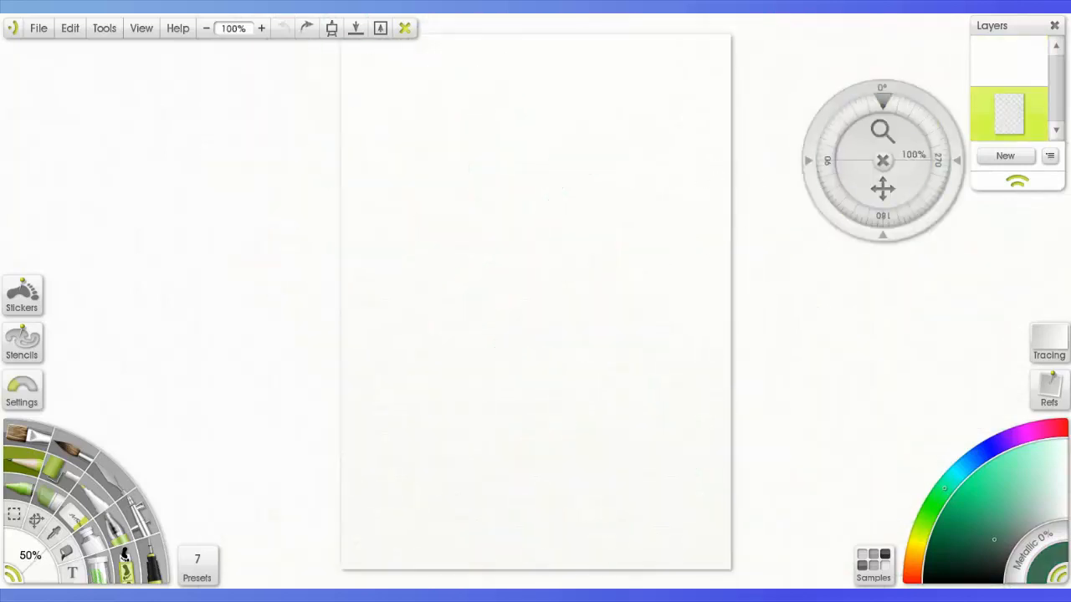
# - Sketch a loose figure on the blank page with an oval head, curved spine, round hips and legs
pyautogui.moveTo(509, 138)
pyautogui.mouseDown()
pyautogui.moveTo(472, 134)
pyautogui.moveTo(483, 121)
pyautogui.mouseUp()
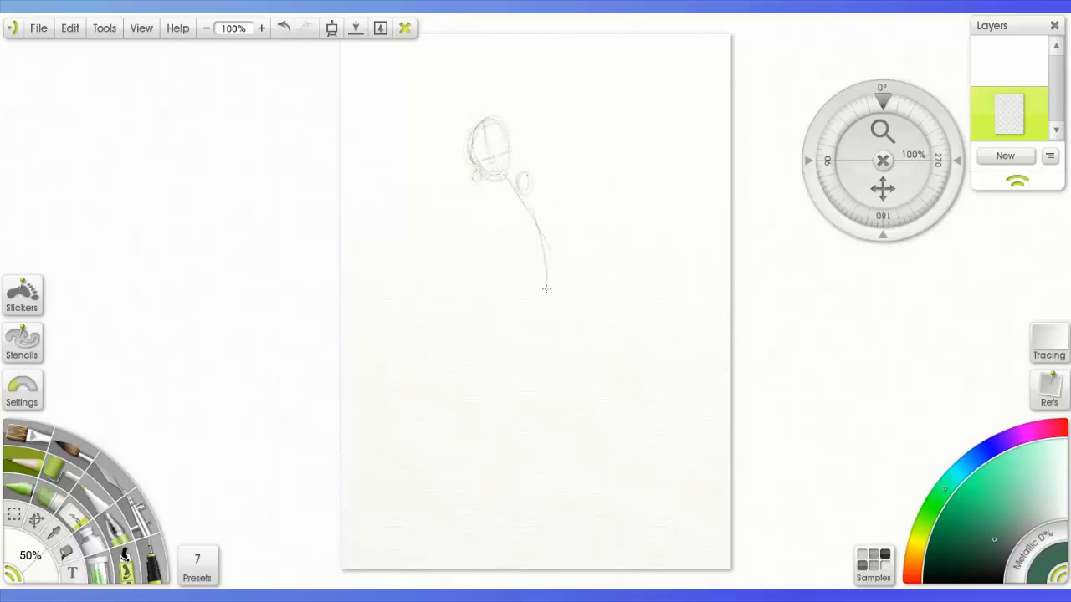
pyautogui.moveTo(542, 244); pyautogui.dragTo(540, 372)
pyautogui.moveTo(560, 263)
pyautogui.mouseDown()
pyautogui.moveTo(545, 296)
pyautogui.moveTo(551, 408)
pyautogui.mouseUp()
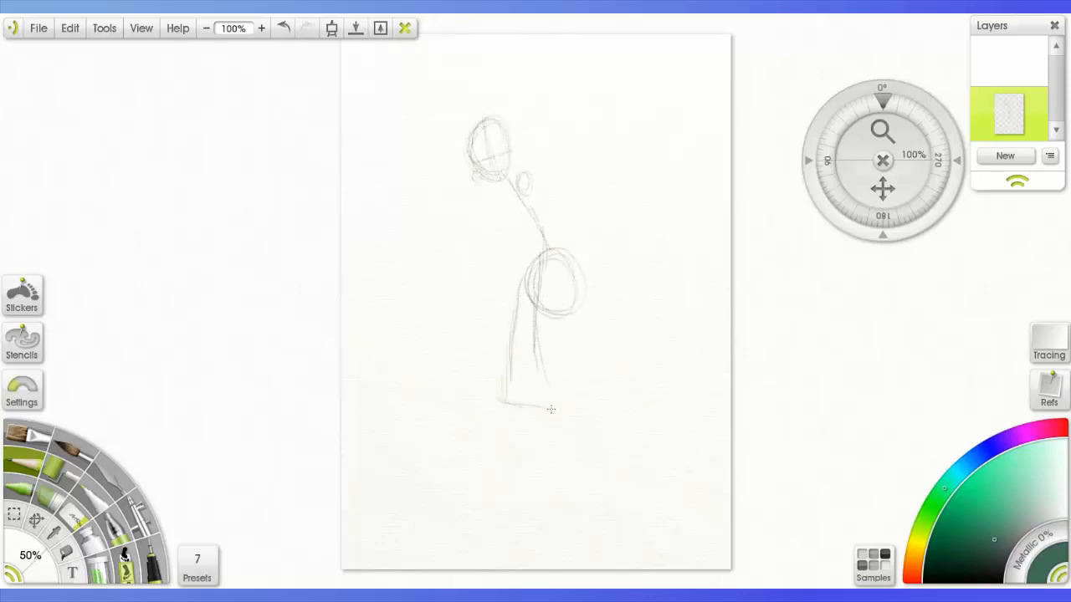
pyautogui.moveTo(622, 438)
pyautogui.mouseDown()
pyautogui.moveTo(596, 502)
pyautogui.moveTo(632, 473)
pyautogui.mouseUp()
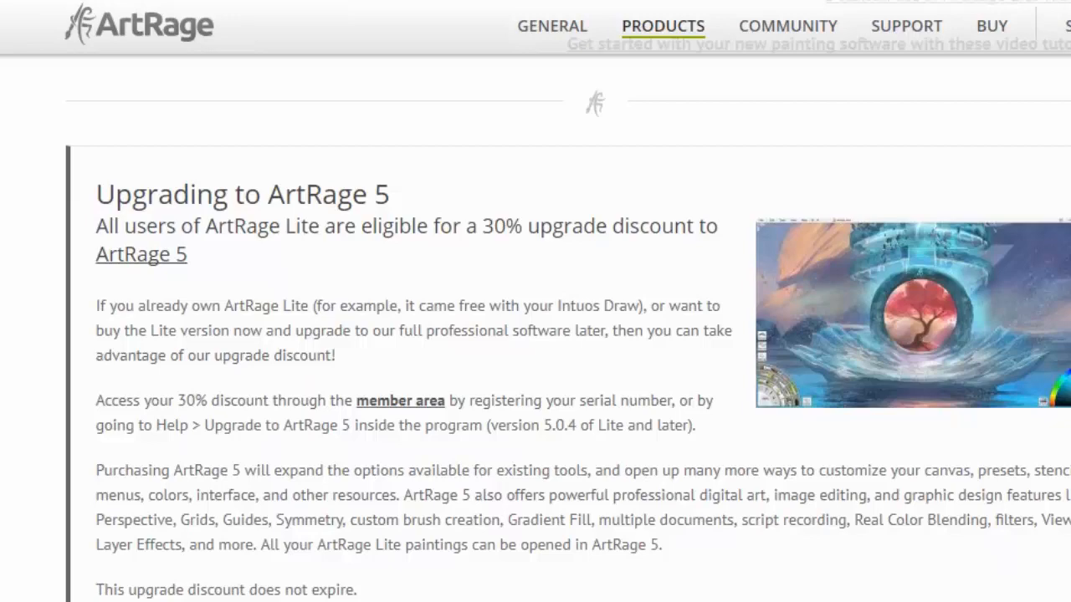
pyautogui.scroll(-8, 535, 335)
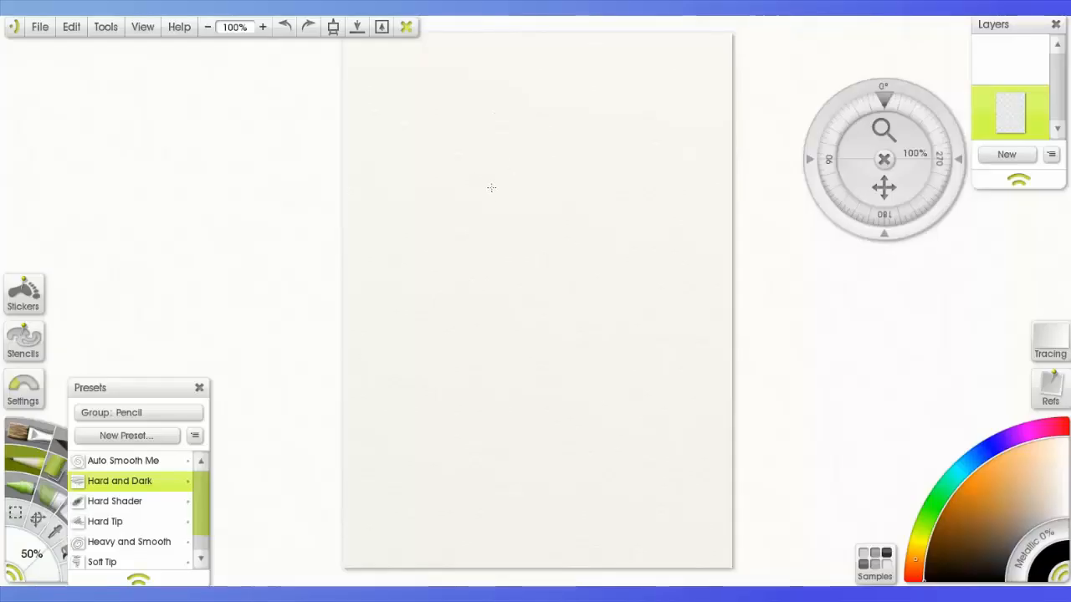
# - Sketch a character's face on the blank page with eyes, smile, jawline and neck, undoing the first stroke
pyautogui.moveTo(549, 136)
pyautogui.mouseDown()
pyautogui.moveTo(569, 184)
pyautogui.moveTo(580, 179)
pyautogui.mouseUp()
pyautogui.hotkey('ctrl', 'z')
pyautogui.moveTo(640, 316)
pyautogui.mouseDown()
pyautogui.moveTo(596, 317)
pyautogui.moveTo(609, 345)
pyautogui.mouseUp()
pyautogui.moveTo(616, 395); pyautogui.dragTo(646, 392)
pyautogui.moveTo(657, 418)
pyautogui.mouseDown()
pyautogui.moveTo(628, 437)
pyautogui.moveTo(570, 410)
pyautogui.mouseUp()
pyautogui.moveTo(634, 287)
pyautogui.mouseDown()
pyautogui.moveTo(593, 301)
pyautogui.moveTo(553, 458)
pyautogui.mouseUp()
pyautogui.moveTo(627, 437); pyautogui.dragTo(651, 465)
# - Add the character's fringe, rounded hair contour with a spiky tuft, side strands and eyebrow
pyautogui.moveTo(609, 296); pyautogui.dragTo(549, 339)
pyautogui.moveTo(657, 289)
pyautogui.mouseDown()
pyautogui.moveTo(529, 265)
pyautogui.moveTo(544, 290)
pyautogui.mouseUp()
pyautogui.moveTo(535, 282); pyautogui.dragTo(511, 324)
pyautogui.moveTo(520, 311)
pyautogui.mouseDown()
pyautogui.moveTo(530, 408)
pyautogui.moveTo(560, 401)
pyautogui.mouseUp()
pyautogui.moveTo(555, 407); pyautogui.dragTo(561, 450)
pyautogui.moveTo(628, 309)
pyautogui.mouseDown()
pyautogui.moveTo(649, 298)
pyautogui.moveTo(615, 316)
pyautogui.mouseUp()
# - Sketch the outline of a large separate eye with a pointed inner corner above the face, undoing a stray stroke
pyautogui.moveTo(883, 130); pyautogui.dragTo(937, 125)
pyautogui.moveTo(373, 196)
pyautogui.mouseDown()
pyautogui.moveTo(390, 151)
pyautogui.moveTo(497, 160)
pyautogui.mouseUp()
pyautogui.moveTo(453, 157); pyautogui.dragTo(523, 178)
pyautogui.hotkey('ctrl', 'z')
pyautogui.moveTo(368, 191)
pyautogui.mouseDown()
pyautogui.moveTo(452, 233)
pyautogui.moveTo(467, 215)
pyautogui.mouseUp()
pyautogui.moveTo(497, 161); pyautogui.dragTo(439, 228)
pyautogui.moveTo(465, 149); pyautogui.dragTo(465, 172)
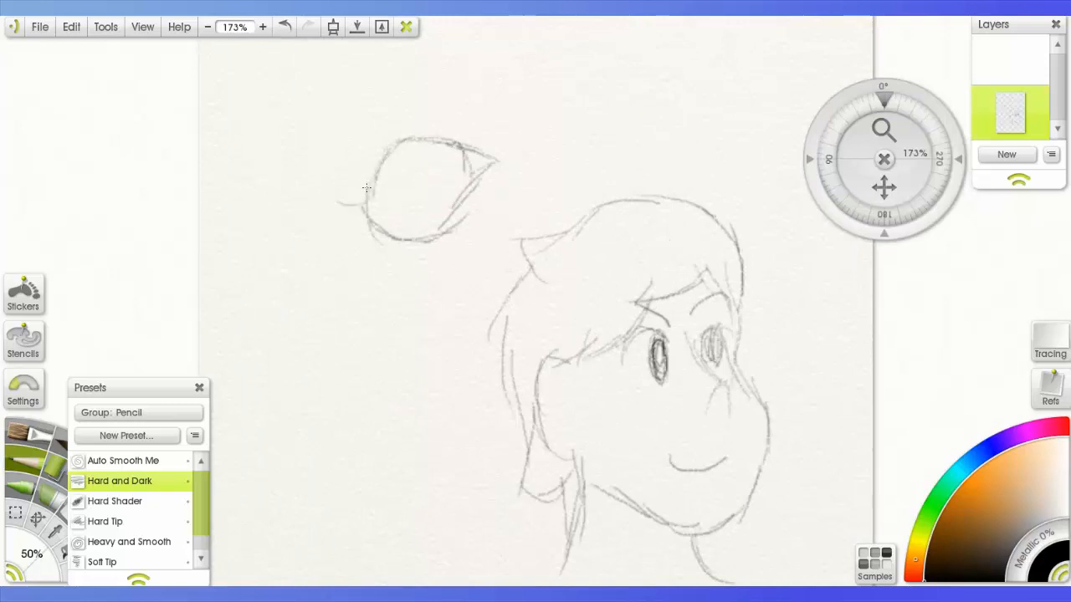
# - Add curved eyelashes along the upper lid and outer corner of the large eye
pyautogui.moveTo(365, 193); pyautogui.dragTo(336, 204)
pyautogui.moveTo(369, 173); pyautogui.dragTo(336, 162)
pyautogui.moveTo(388, 141)
pyautogui.mouseDown()
pyautogui.moveTo(389, 109)
pyautogui.moveTo(420, 108)
pyautogui.mouseUp()
pyautogui.moveTo(452, 142); pyautogui.dragTo(465, 115)
pyautogui.moveTo(464, 149); pyautogui.dragTo(480, 124)
pyautogui.moveTo(378, 152); pyautogui.dragTo(368, 137)
pyautogui.moveTo(374, 177)
pyautogui.mouseDown()
pyautogui.moveTo(355, 156)
pyautogui.moveTo(352, 170)
pyautogui.mouseUp()
pyautogui.moveTo(380, 167); pyautogui.dragTo(369, 146)
pyautogui.moveTo(395, 152); pyautogui.dragTo(381, 124)
# - Draw the iris and dark pupil inside the large eye, undoing the surplus stroke
pyautogui.moveTo(387, 161); pyautogui.dragTo(394, 213)
pyautogui.moveTo(390, 210)
pyautogui.mouseDown()
pyautogui.moveTo(421, 173)
pyautogui.moveTo(396, 192)
pyautogui.mouseUp()
pyautogui.hotkey('ctrl', 'z')
# - Draw the fold under the large eye and the crease above its lashes, undoing unwanted strokes
pyautogui.moveTo(379, 248)
pyautogui.mouseDown()
pyautogui.moveTo(405, 267)
pyautogui.moveTo(461, 249)
pyautogui.mouseUp()
pyautogui.hotkey('ctrl', 'z')
pyautogui.moveTo(432, 261); pyautogui.dragTo(496, 226)
pyautogui.moveTo(360, 165)
pyautogui.mouseDown()
pyautogui.moveTo(411, 115)
pyautogui.moveTo(488, 121)
pyautogui.mouseUp()
pyautogui.hotkey('ctrl', 'z')
pyautogui.moveTo(526, 162); pyautogui.dragTo(563, 154)
pyautogui.moveTo(528, 174); pyautogui.dragTo(558, 180)
pyautogui.hotkey('ctrl', 'z')
pyautogui.hotkey('ctrl', 'z')
# - Sketch the bridge and rounded tip of a large nose in profile beside the separate eye, undoing unwanted strokes
pyautogui.moveTo(285, 168); pyautogui.dragTo(301, 319)
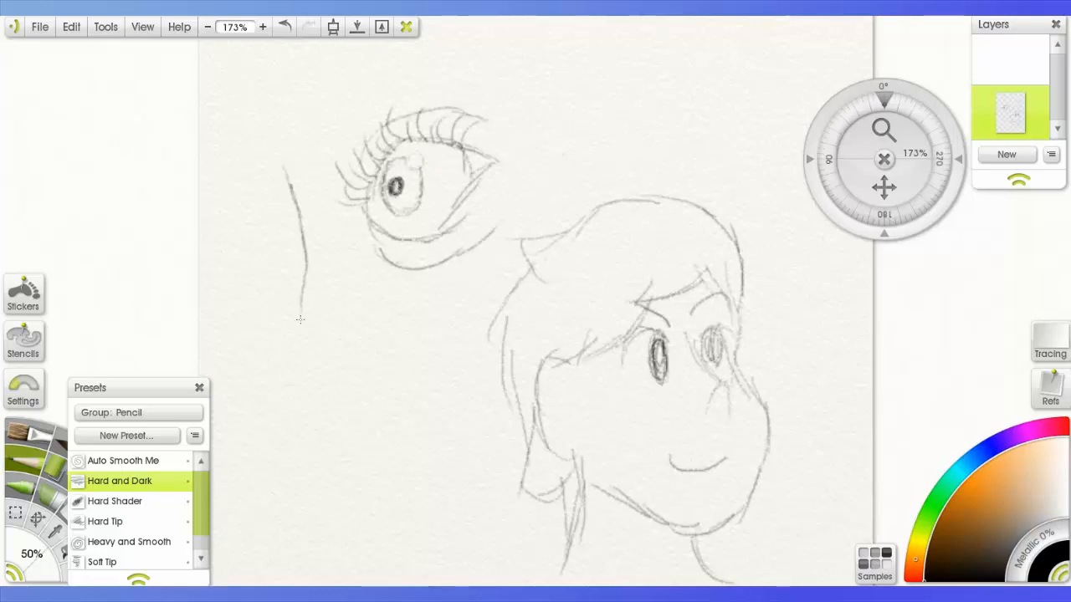
pyautogui.moveTo(304, 265); pyautogui.dragTo(308, 429)
pyautogui.hotkey('ctrl', 'z')
pyautogui.moveTo(251, 408)
pyautogui.mouseDown()
pyautogui.moveTo(353, 450)
pyautogui.moveTo(432, 418)
pyautogui.mouseUp()
pyautogui.hotkey('ctrl', 'z')
# - Draw the curved nostril wing and the flattened nostril opening under the nose, undoing surplus strokes
pyautogui.moveTo(359, 400)
pyautogui.mouseDown()
pyautogui.moveTo(418, 418)
pyautogui.moveTo(405, 459)
pyautogui.mouseUp()
pyautogui.moveTo(294, 451)
pyautogui.mouseDown()
pyautogui.moveTo(315, 469)
pyautogui.moveTo(368, 465)
pyautogui.mouseUp()
pyautogui.moveTo(354, 450)
pyautogui.mouseDown()
pyautogui.moveTo(357, 466)
pyautogui.moveTo(340, 466)
pyautogui.moveTo(391, 441)
pyautogui.mouseUp()
pyautogui.hotkey('ctrl', 'z')
pyautogui.hotkey('ctrl', 'z')
pyautogui.hotkey('ctrl', 'z')
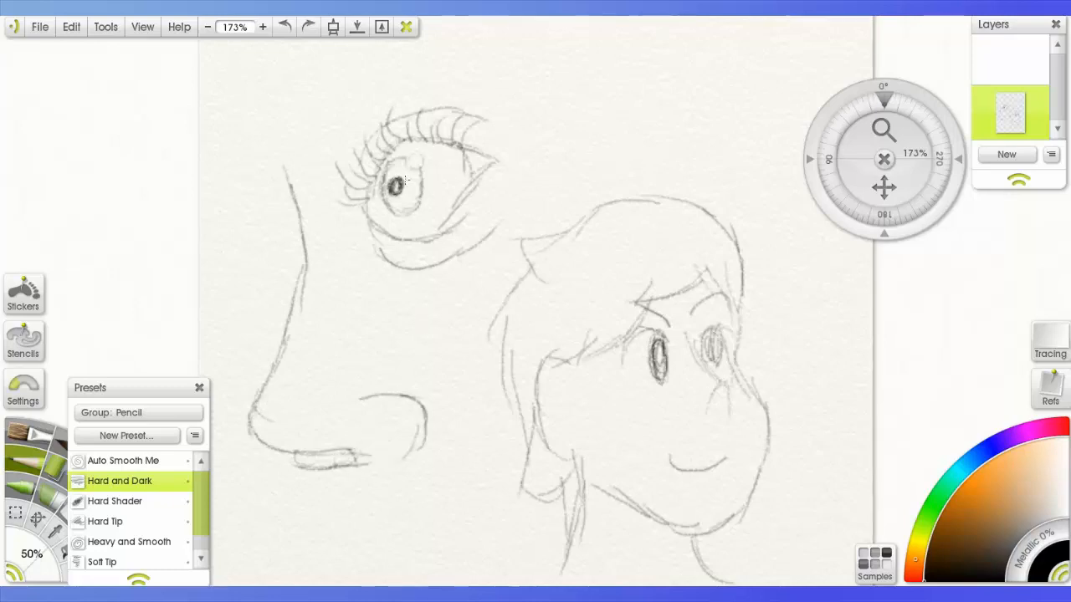
# - Touch up the pupil and draw a tapered arched eyebrow above the large eye, adding short hair strokes with the Hard Tip pencil
pyautogui.moveTo(394, 180); pyautogui.dragTo(397, 191)
pyautogui.moveTo(326, 109)
pyautogui.mouseDown()
pyautogui.moveTo(471, 57)
pyautogui.moveTo(503, 58)
pyautogui.mouseUp()
pyautogui.moveTo(337, 89)
pyautogui.mouseDown()
pyautogui.moveTo(369, 94)
pyautogui.moveTo(507, 52)
pyautogui.mouseUp()
pyautogui.moveTo(333, 115); pyautogui.dragTo(345, 77)
pyautogui.click(105, 522)
pyautogui.moveTo(465, 73); pyautogui.dragTo(477, 54)
pyautogui.moveTo(390, 86); pyautogui.dragTo(407, 50)
pyautogui.moveTo(349, 94); pyautogui.dragTo(369, 65)
# - Sketch a small rounded head with spiky hair in the empty area below the nose, using the Hard and Dark pencil
pyautogui.moveTo(884, 188); pyautogui.dragTo(933, 20)
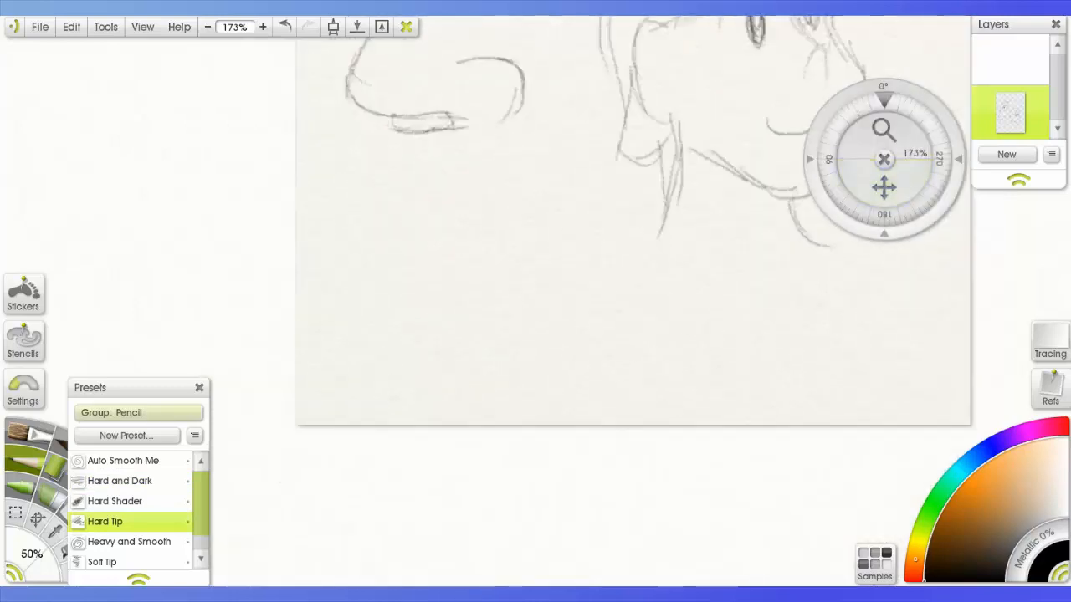
pyautogui.click(120, 481)
pyautogui.moveTo(374, 253)
pyautogui.mouseDown()
pyautogui.moveTo(405, 306)
pyautogui.moveTo(365, 276)
pyautogui.moveTo(415, 256)
pyautogui.mouseUp()
pyautogui.moveTo(375, 250)
pyautogui.mouseDown()
pyautogui.moveTo(394, 276)
pyautogui.moveTo(442, 206)
pyautogui.moveTo(502, 228)
pyautogui.moveTo(428, 266)
pyautogui.mouseUp()
pyautogui.moveTo(374, 277)
pyautogui.mouseDown()
pyautogui.moveTo(418, 303)
pyautogui.moveTo(448, 282)
pyautogui.moveTo(498, 333)
pyautogui.mouseUp()
# - Draw an upright crossguard beside the small head and a long curved blade sweeping up from it
pyautogui.moveTo(502, 249); pyautogui.dragTo(507, 346)
pyautogui.moveTo(502, 249); pyautogui.dragTo(527, 248)
pyautogui.moveTo(512, 294); pyautogui.dragTo(670, 184)
pyautogui.moveTo(669, 179); pyautogui.dragTo(512, 300)
# - Add inner detail strokes to the small head and draw the handle lines joining it to the crossguard
pyautogui.moveTo(450, 258); pyautogui.dragTo(446, 287)
pyautogui.moveTo(413, 268)
pyautogui.mouseDown()
pyautogui.moveTo(445, 266)
pyautogui.moveTo(430, 279)
pyautogui.mouseUp()
pyautogui.moveTo(474, 293); pyautogui.dragTo(435, 295)
pyautogui.moveTo(475, 303); pyautogui.dragTo(404, 291)
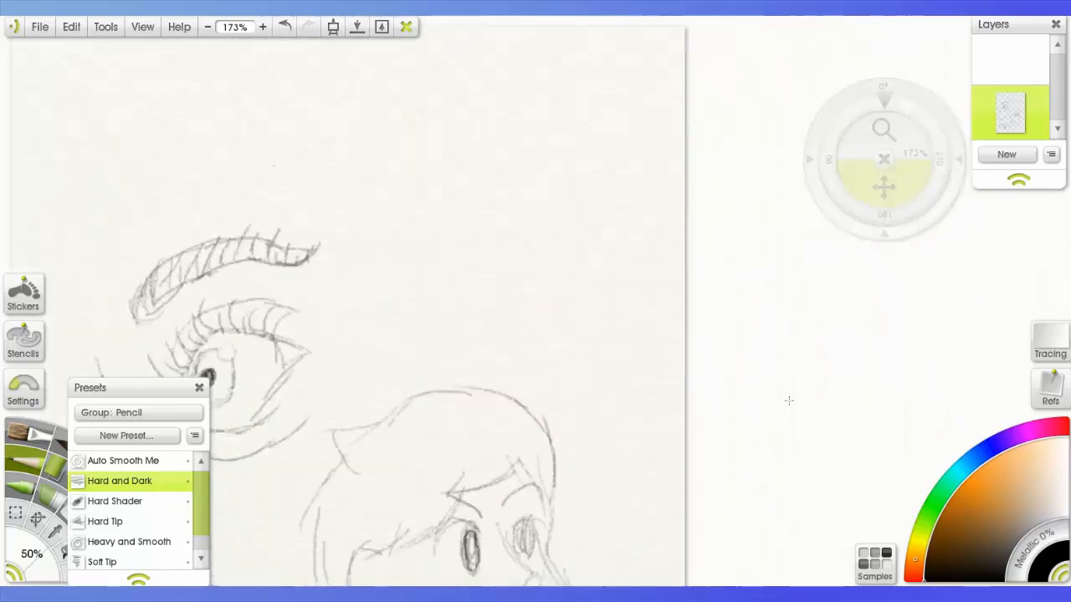
# - Sketch a boxy palm with an extended pointing finger and a rounded thumb side near the paper's upper right corner
pyautogui.moveTo(530, 177)
pyautogui.mouseDown()
pyautogui.moveTo(516, 251)
pyautogui.moveTo(598, 275)
pyautogui.mouseUp()
pyautogui.moveTo(531, 176)
pyautogui.mouseDown()
pyautogui.moveTo(615, 184)
pyautogui.moveTo(605, 241)
pyautogui.mouseUp()
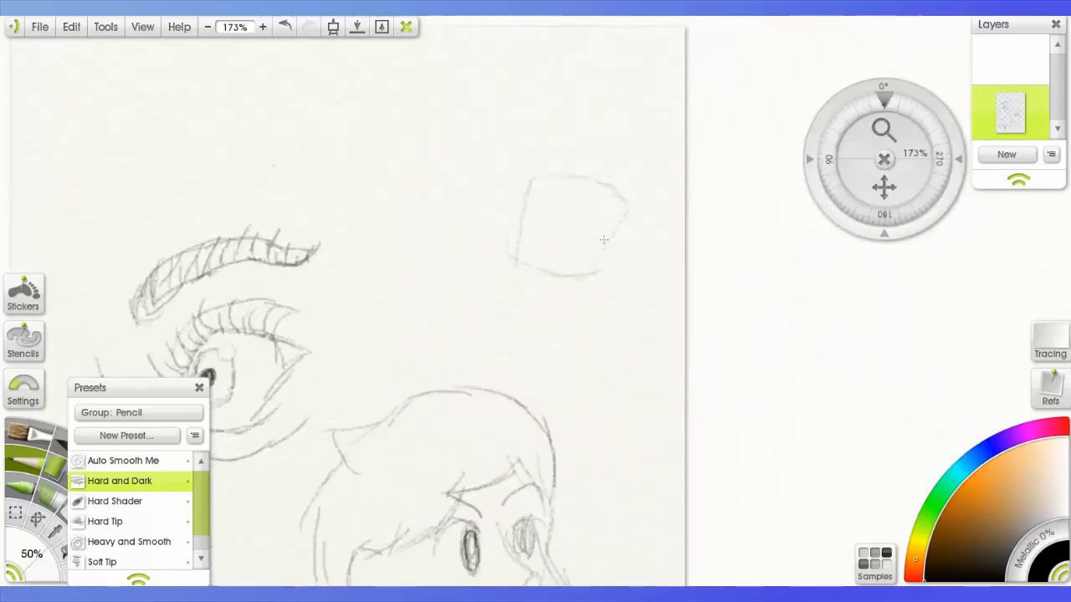
pyautogui.moveTo(603, 165); pyautogui.dragTo(672, 115)
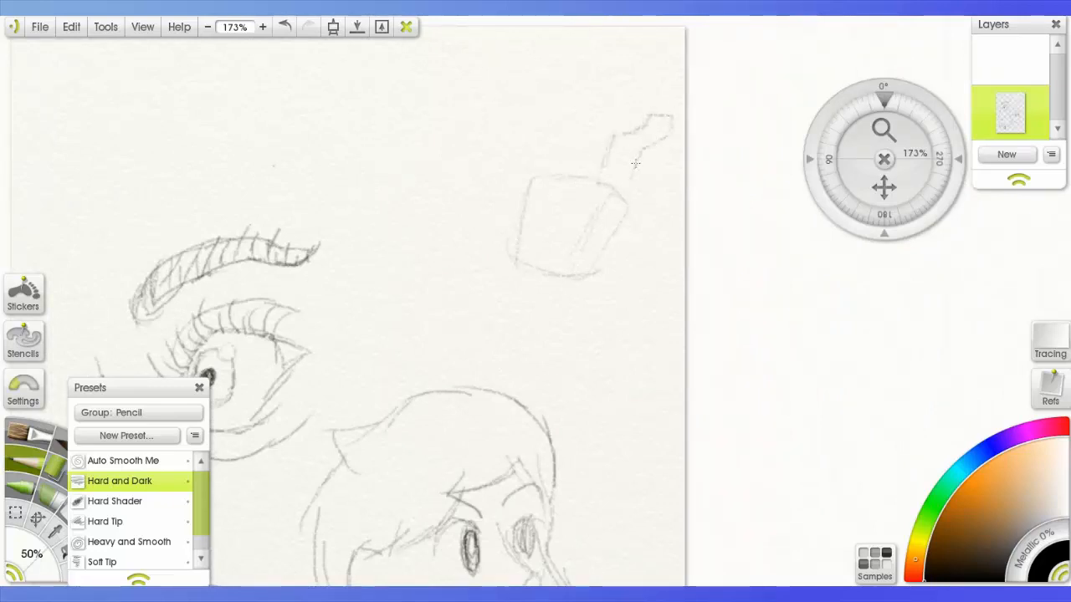
pyautogui.moveTo(621, 182)
pyautogui.mouseDown()
pyautogui.moveTo(627, 149)
pyautogui.moveTo(552, 171)
pyautogui.mouseUp()
pyautogui.moveTo(646, 174)
pyautogui.mouseDown()
pyautogui.moveTo(616, 224)
pyautogui.moveTo(654, 238)
pyautogui.moveTo(587, 275)
pyautogui.mouseUp()
# - Draw the two sides of the wrist and forearm running down from the palm
pyautogui.moveTo(514, 261); pyautogui.dragTo(466, 350)
pyautogui.moveTo(501, 299); pyautogui.dragTo(462, 362)
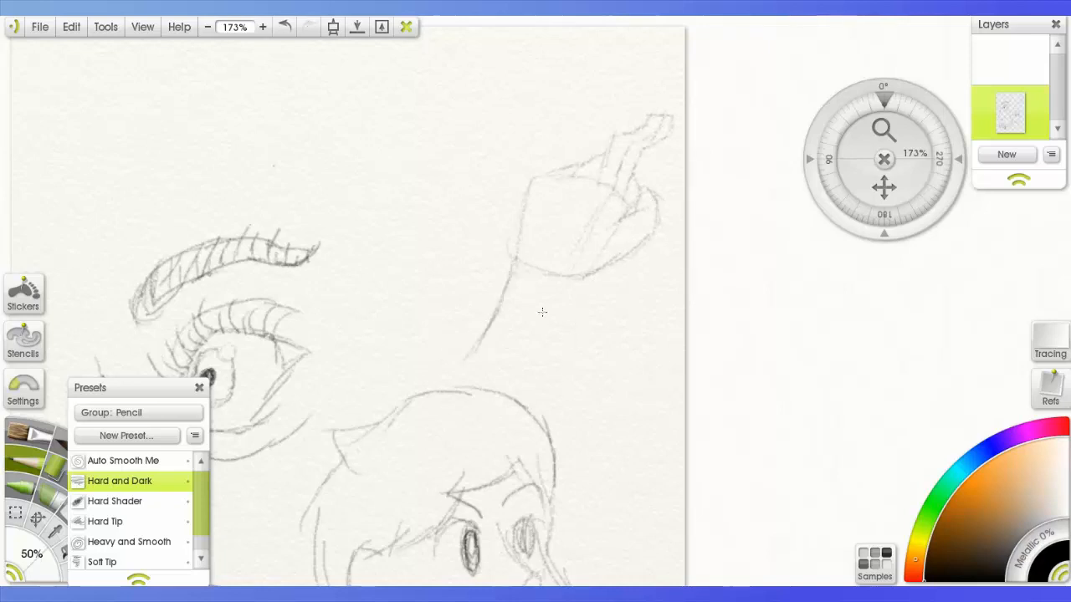
pyautogui.moveTo(578, 283); pyautogui.dragTo(569, 363)
# - Add strokes around the pointing fingertip, along the extended finger and across the knuckles on the hand's upper edge
pyautogui.moveTo(674, 107); pyautogui.dragTo(663, 119)
pyautogui.moveTo(597, 52)
pyautogui.mouseDown()
pyautogui.moveTo(636, 81)
pyautogui.moveTo(676, 54)
pyautogui.mouseUp()
pyautogui.moveTo(661, 107)
pyautogui.mouseDown()
pyautogui.moveTo(657, 149)
pyautogui.moveTo(629, 196)
pyautogui.mouseUp()
pyautogui.moveTo(645, 118); pyautogui.dragTo(579, 208)
pyautogui.moveTo(608, 149); pyautogui.dragTo(566, 174)
pyautogui.moveTo(576, 164); pyautogui.dragTo(539, 193)
pyautogui.moveTo(549, 169); pyautogui.dragTo(533, 198)
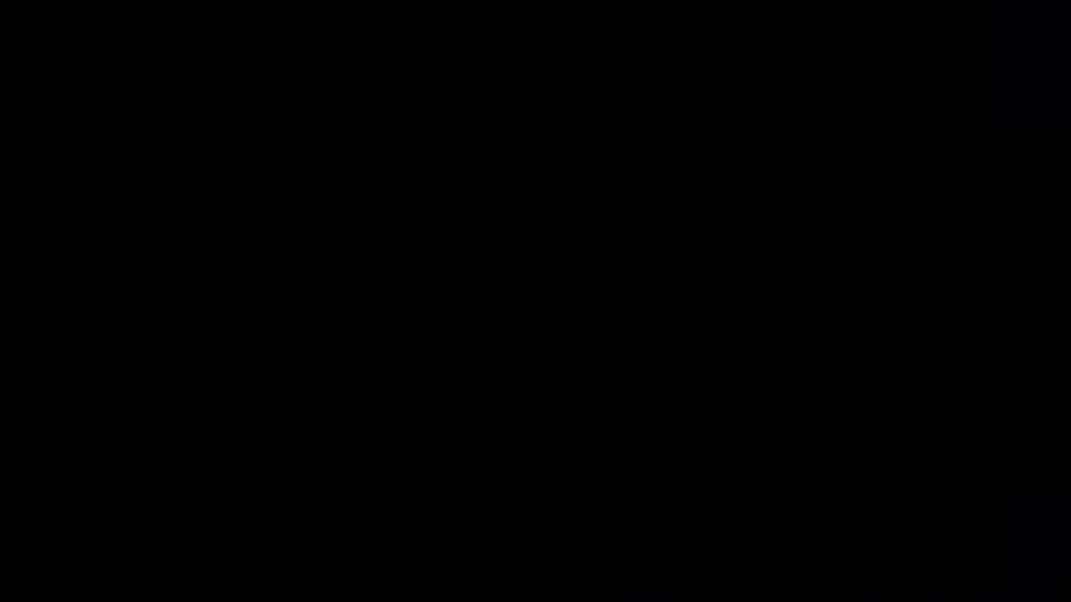